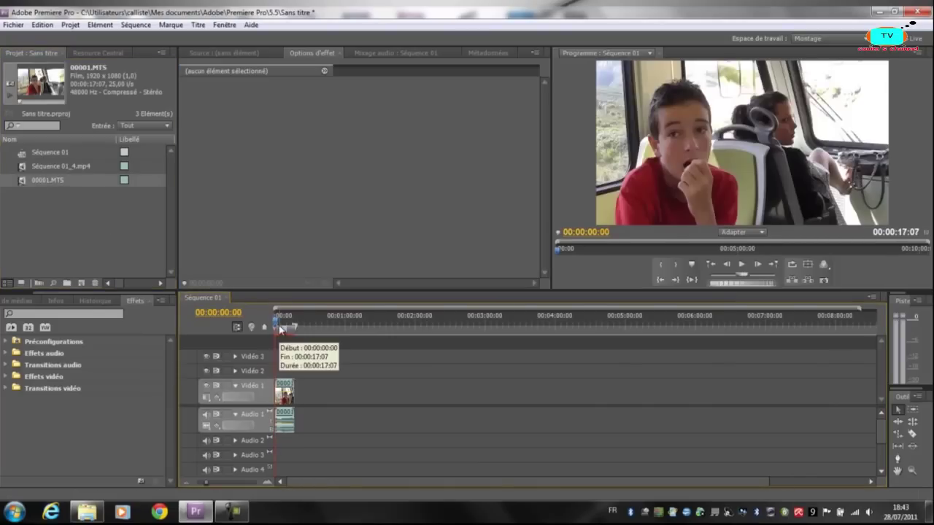
{"action": "left_click", "coordinate": [279, 323]}
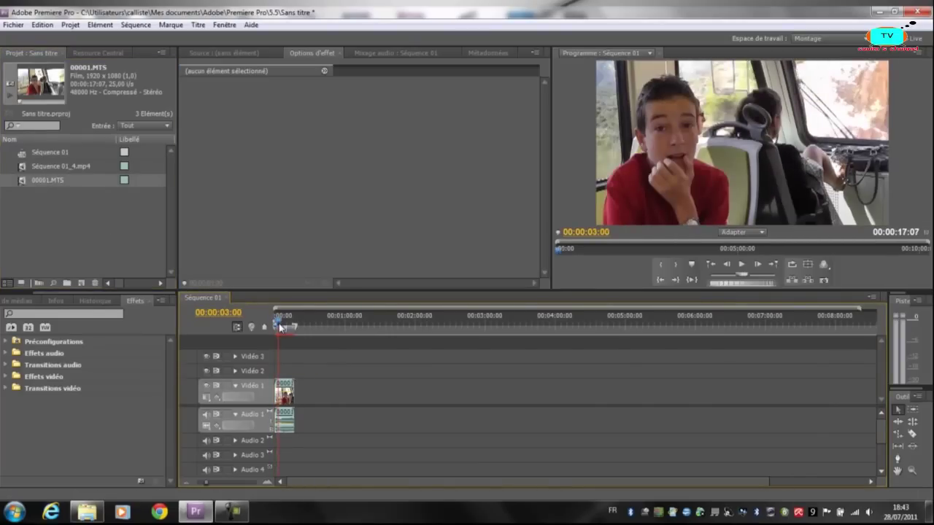
{"action": "left_click_drag", "start_coordinate": [279, 323], "coordinate": [266, 332]}
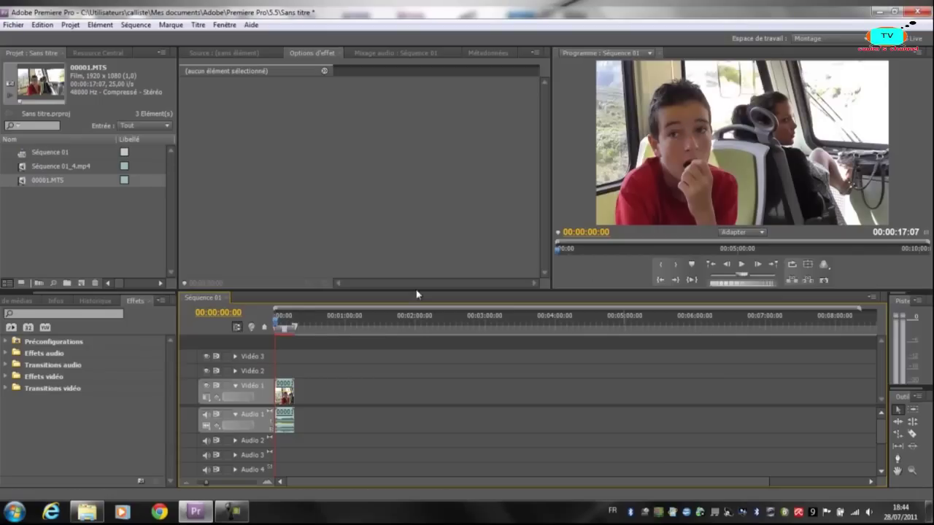
{"action": "left_click", "coordinate": [335, 241]}
{"action": "left_click", "coordinate": [132, 247]}
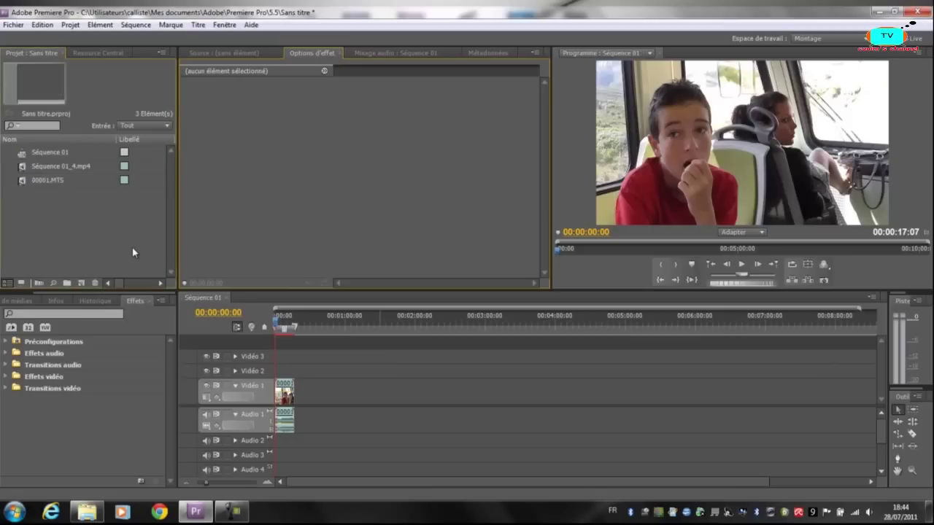
{"action": "left_click", "coordinate": [131, 435]}
{"action": "left_click", "coordinate": [256, 208]}
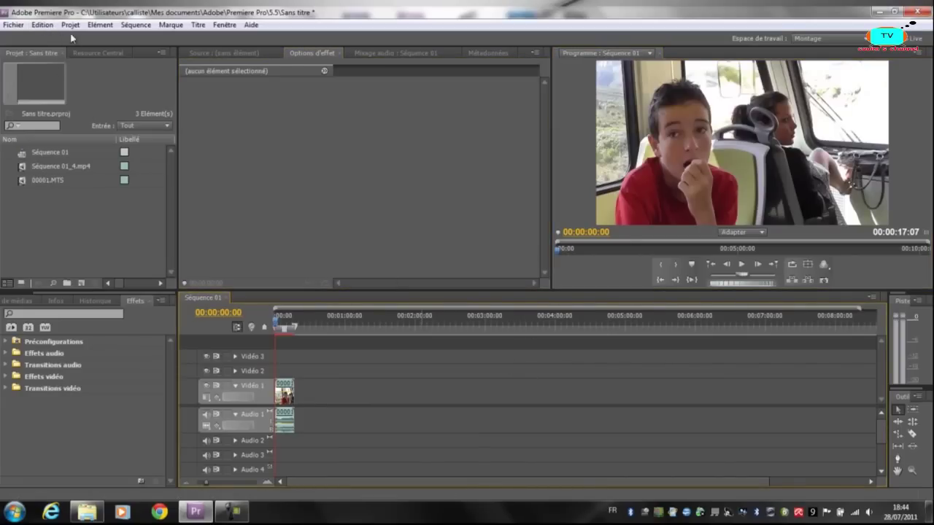
{"action": "left_click", "coordinate": [84, 53]}
{"action": "left_click", "coordinate": [44, 54]}
{"action": "left_click", "coordinate": [72, 53]}
{"action": "left_click", "coordinate": [56, 54]}
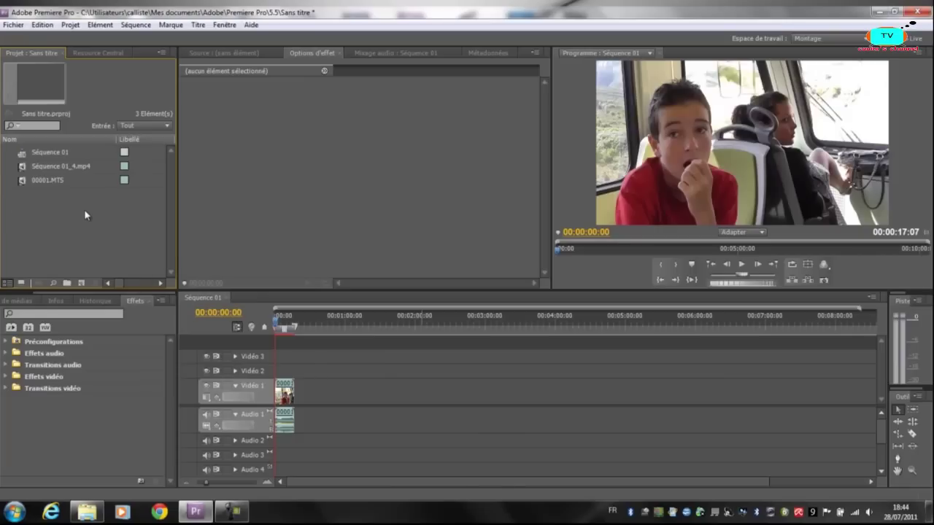
{"action": "left_click", "coordinate": [96, 53]}
{"action": "left_click", "coordinate": [33, 52]}
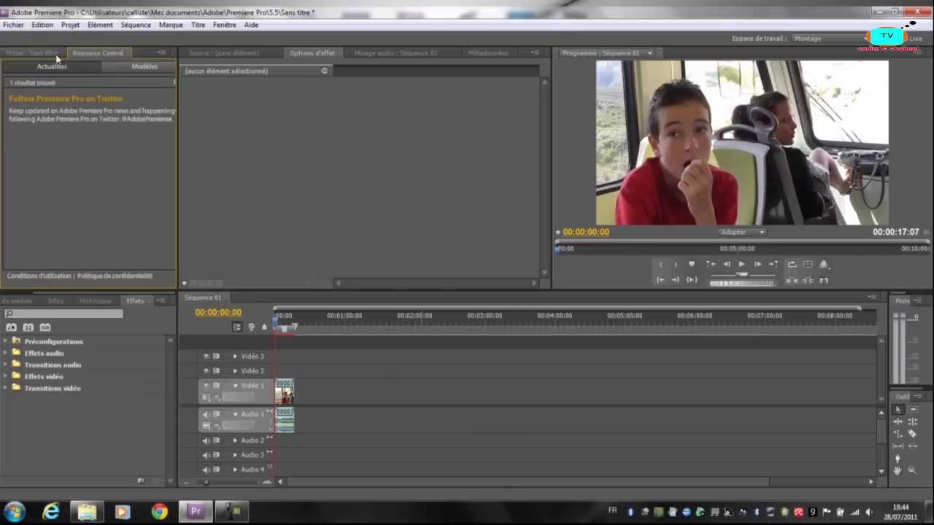
{"action": "left_click", "coordinate": [285, 326]}
{"action": "left_click_drag", "start_coordinate": [287, 328], "coordinate": [265, 325]}
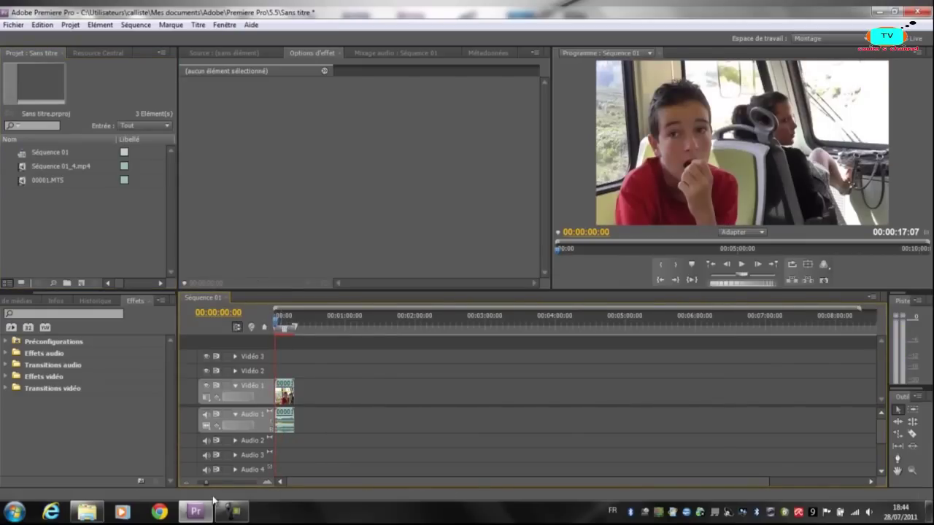
Cut the 00001.MTS clip in the timeline at about 00:00:01:10 and delete the part after the cut.
{"action": "left_click_drag", "start_coordinate": [206, 488], "coordinate": [222, 486]}
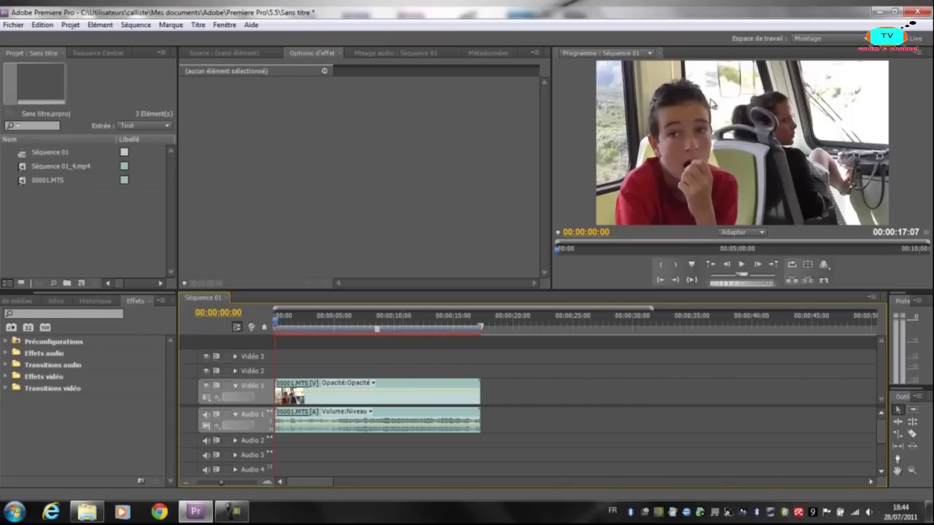
{"action": "key", "text": "c"}
{"action": "left_click", "coordinate": [291, 388]}
{"action": "key", "text": "v"}
{"action": "left_click", "coordinate": [317, 394]}
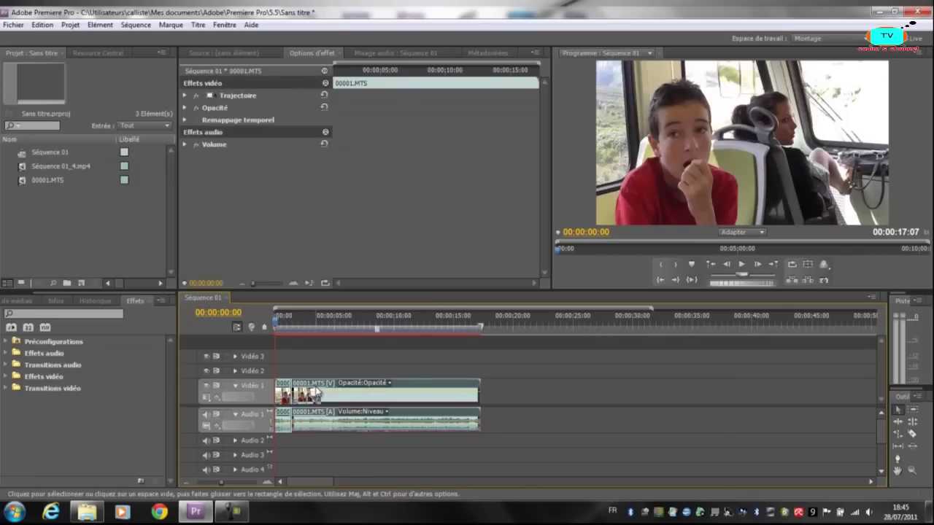
{"action": "key", "text": "Delete"}
Duplicate the short clip and place the copy directly above it on Vidéo 2, with its sound on Audio 2, at the sequence start.
{"action": "left_click", "coordinate": [278, 324]}
{"action": "left_click_drag", "start_coordinate": [278, 324], "coordinate": [284, 327]}
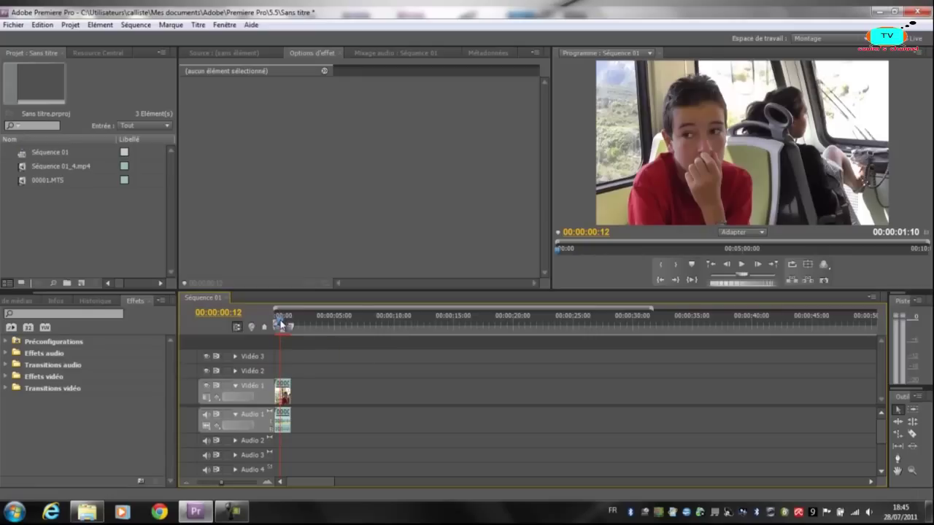
{"action": "left_click_drag", "start_coordinate": [281, 323], "coordinate": [273, 324]}
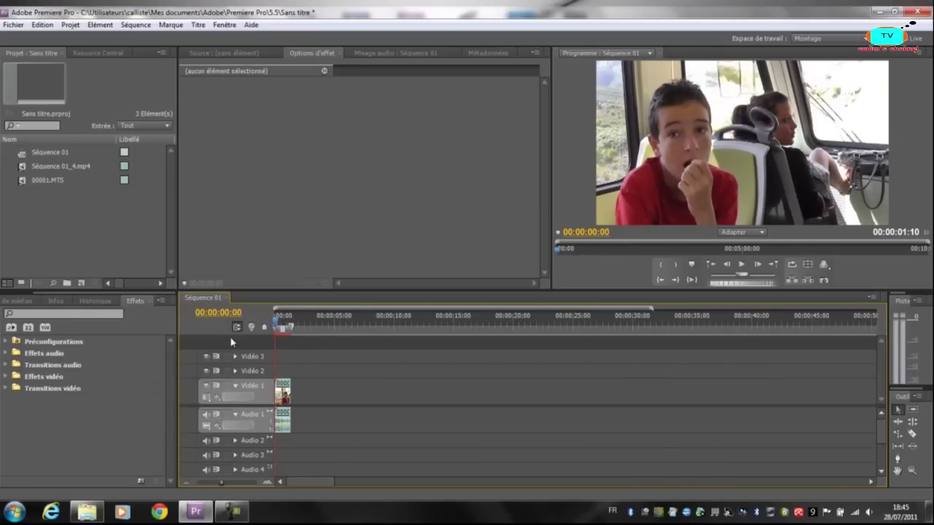
{"action": "left_click", "coordinate": [282, 394]}
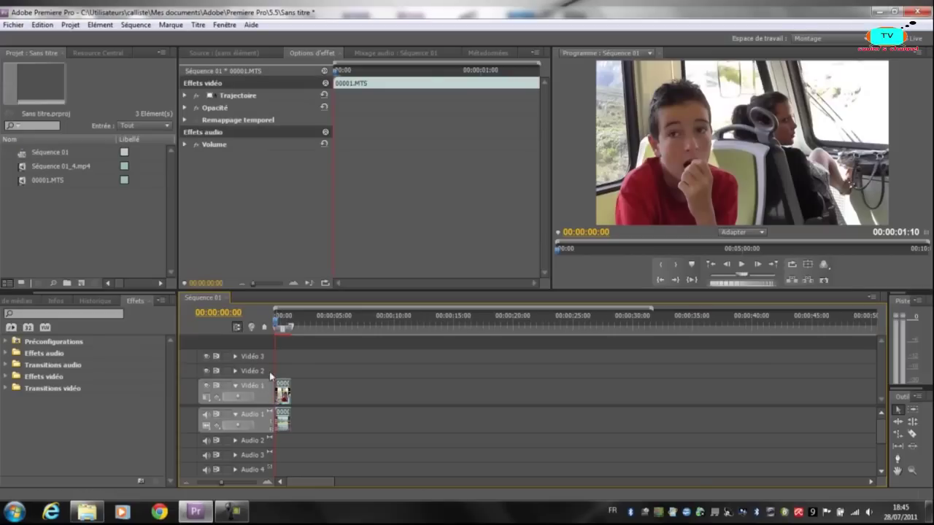
{"action": "left_click_drag", "start_coordinate": [281, 326], "coordinate": [299, 331]}
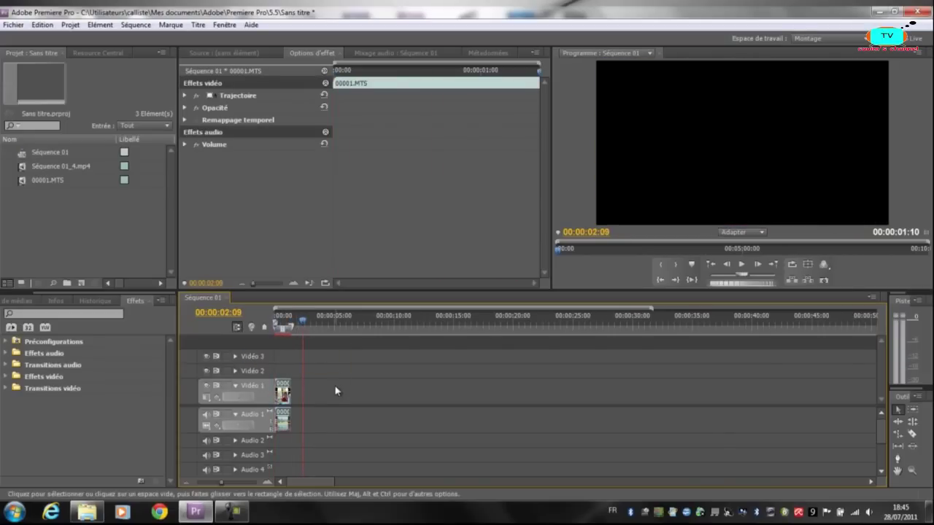
{"action": "key", "text": "ctrl+v"}
{"action": "left_click_drag", "start_coordinate": [311, 390], "coordinate": [289, 441]}
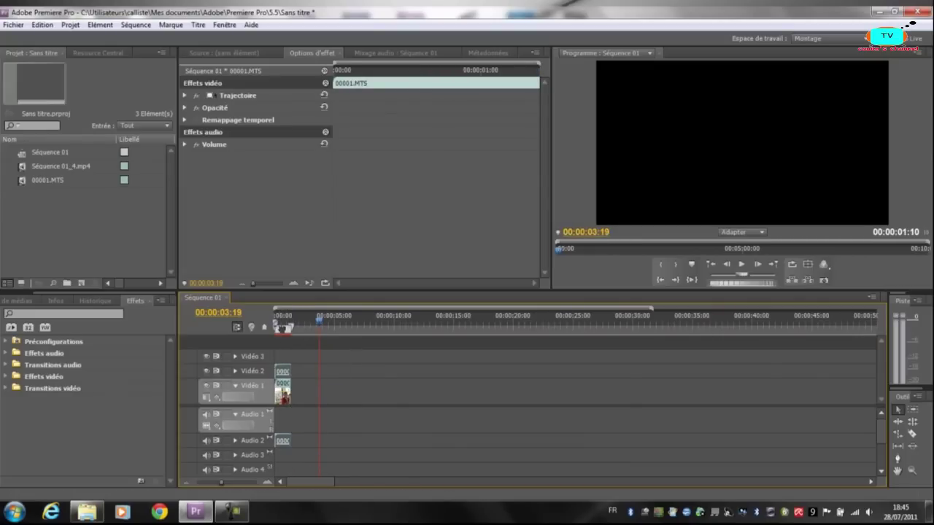
Reduce the scale (Echelle) of the duplicate clip on Vidéo 2 to 78 in its Trajectoire settings.
{"action": "left_click", "coordinate": [284, 326]}
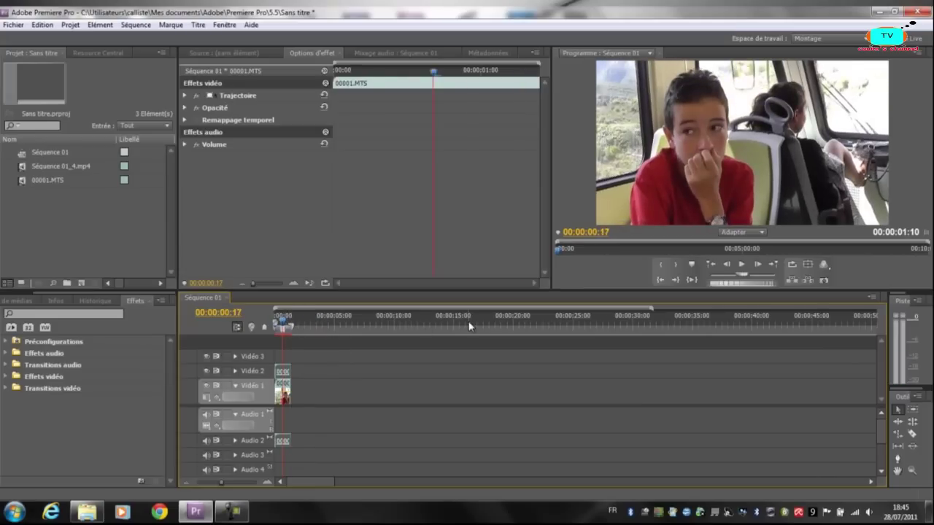
{"action": "left_click", "coordinate": [229, 97]}
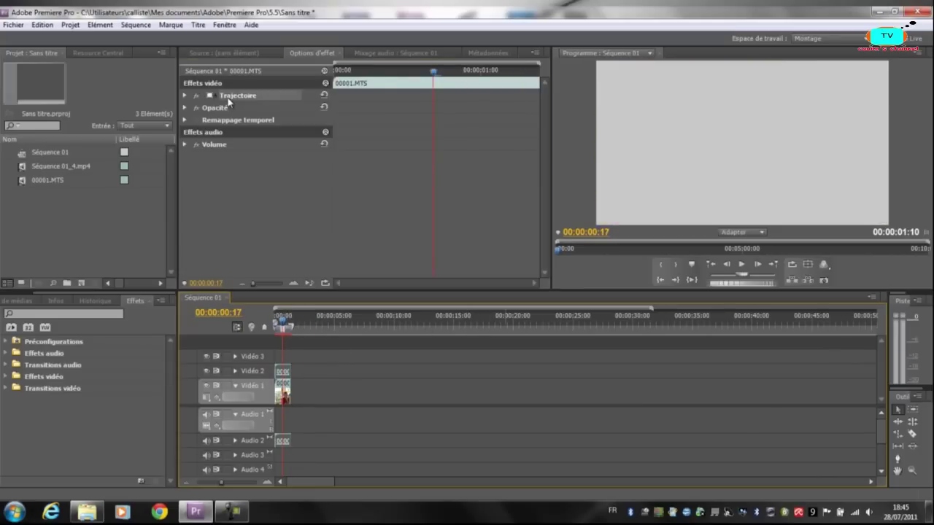
{"action": "key", "text": "Left"}
{"action": "key", "text": "Left"}
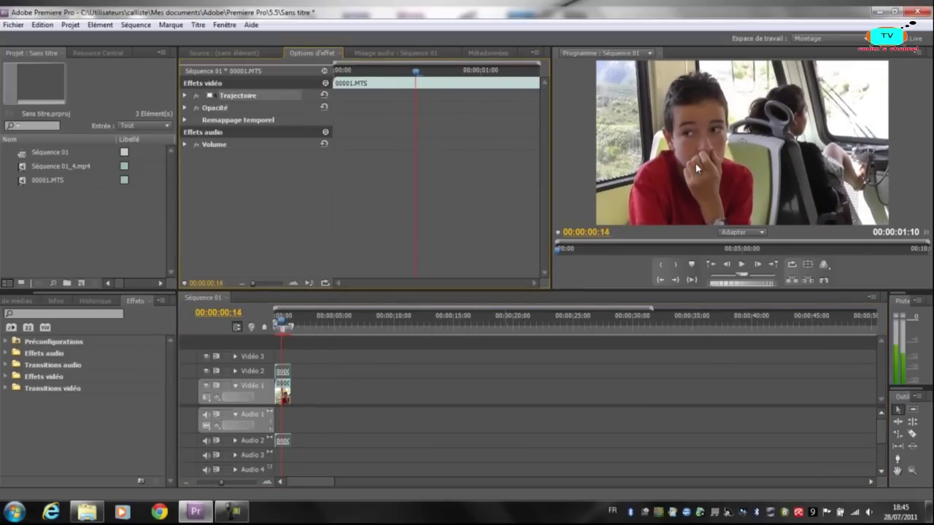
{"action": "left_click", "coordinate": [185, 96]}
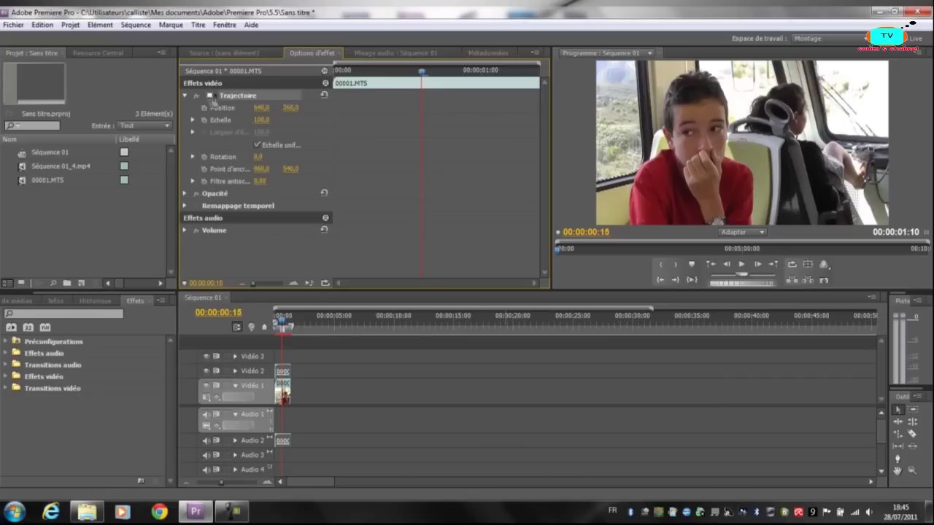
{"action": "left_click_drag", "start_coordinate": [263, 120], "coordinate": [251, 124]}
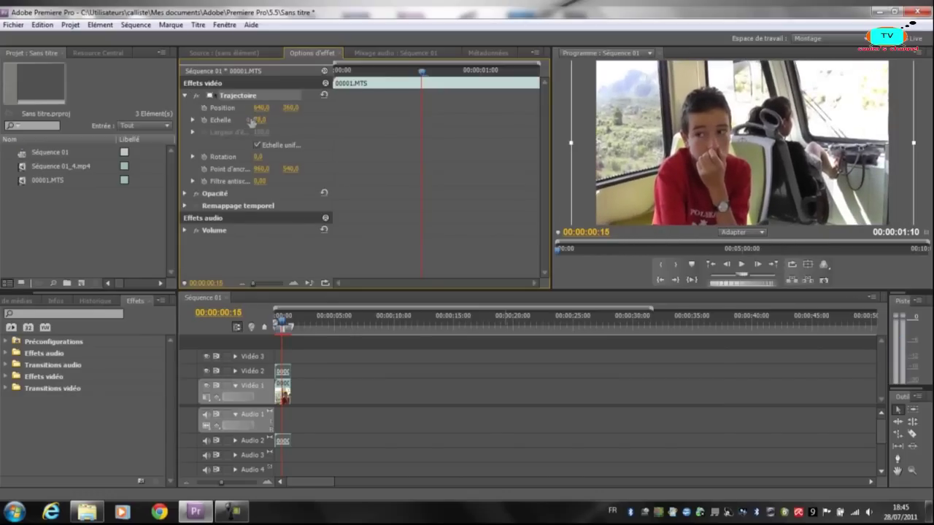
Set the scale (Echelle) of the original clip on Vidéo 1 to 78.
{"action": "left_click", "coordinate": [283, 372]}
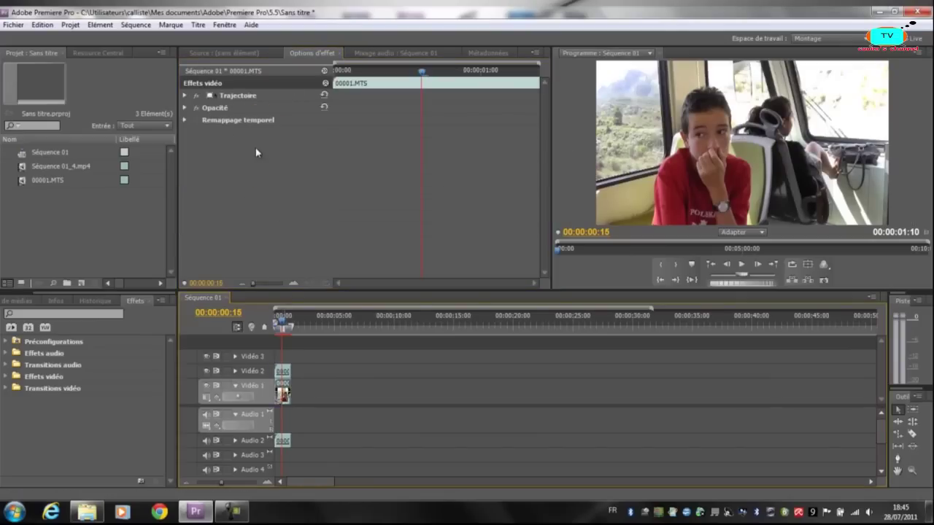
{"action": "left_click", "coordinate": [186, 96]}
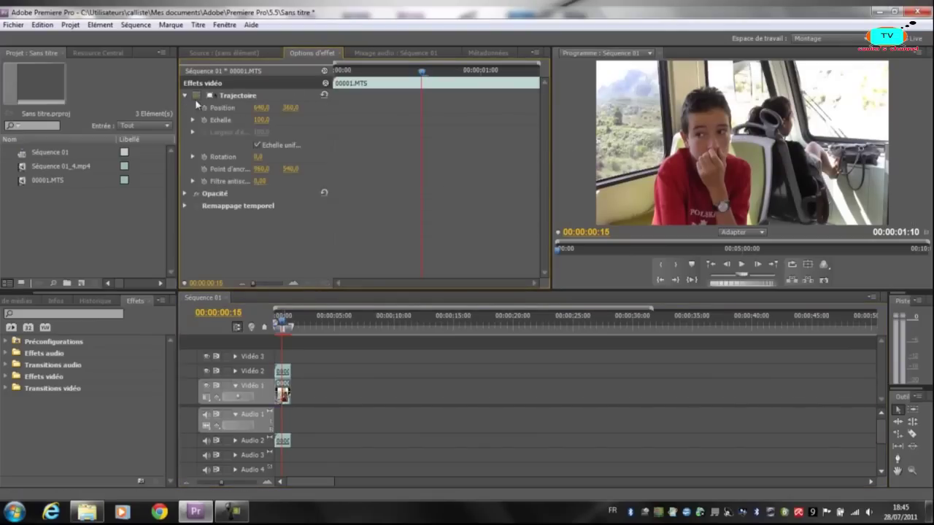
{"action": "type", "text": "78"}
{"action": "left_click", "coordinate": [282, 250]}
Return the playhead to the sequence start and create a 1280 × 720 title named Titre 01 in the project.
{"action": "left_click_drag", "start_coordinate": [284, 326], "coordinate": [267, 326]}
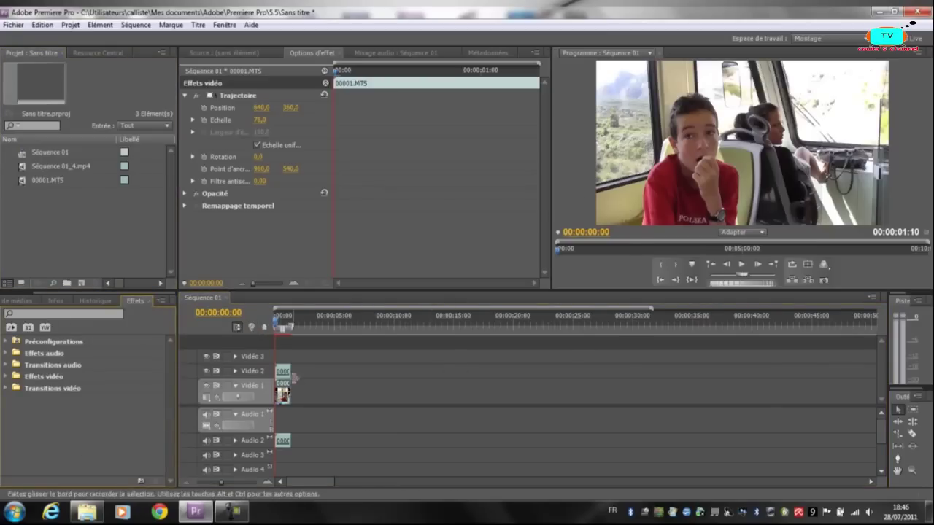
{"action": "left_click", "coordinate": [286, 389]}
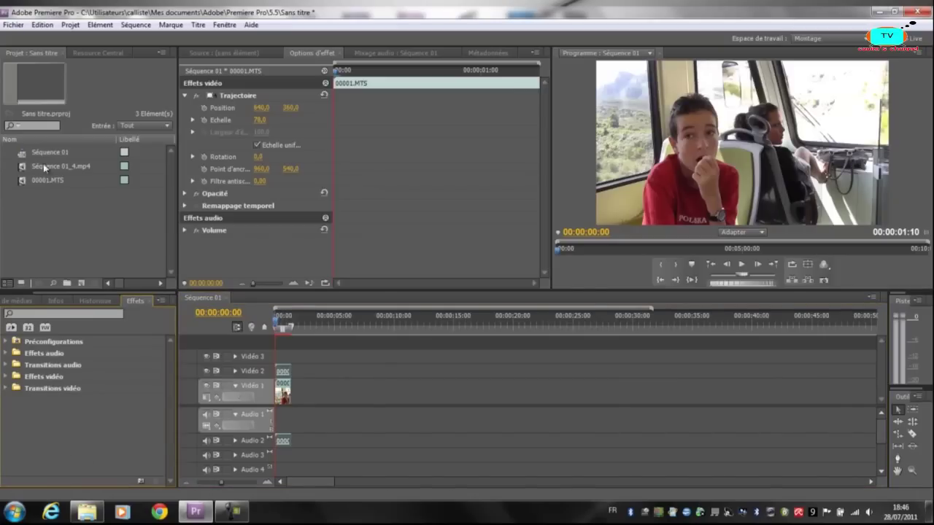
{"action": "left_click", "coordinate": [56, 223]}
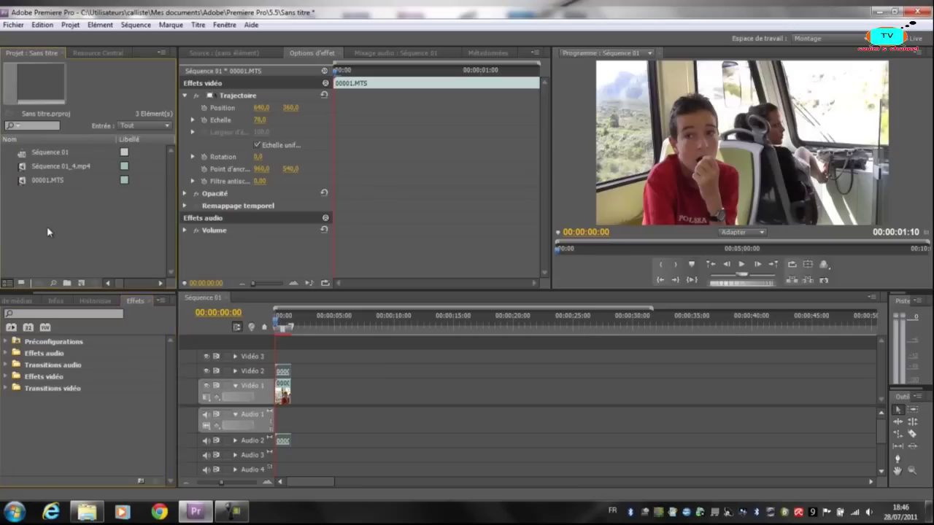
{"action": "right_click", "coordinate": [63, 228]}
{"action": "mouse_move", "coordinate": [111, 267]}
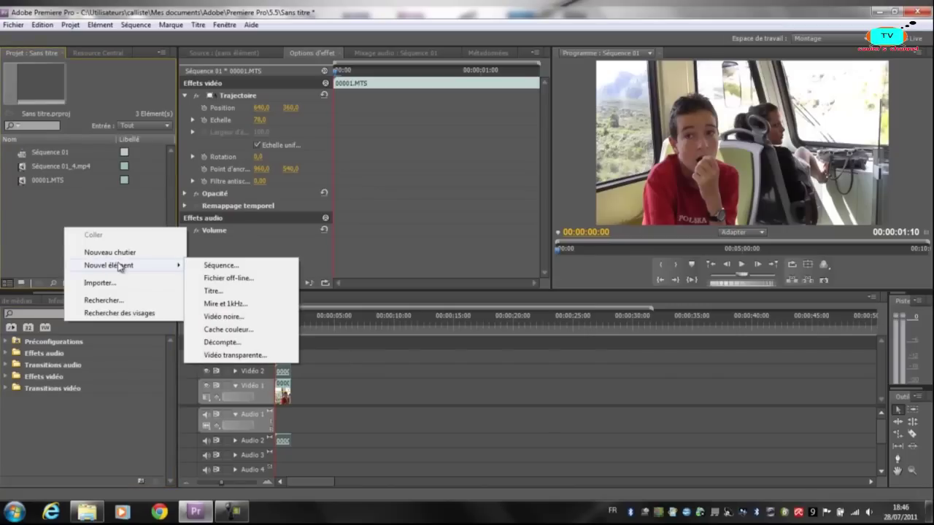
{"action": "left_click", "coordinate": [221, 293]}
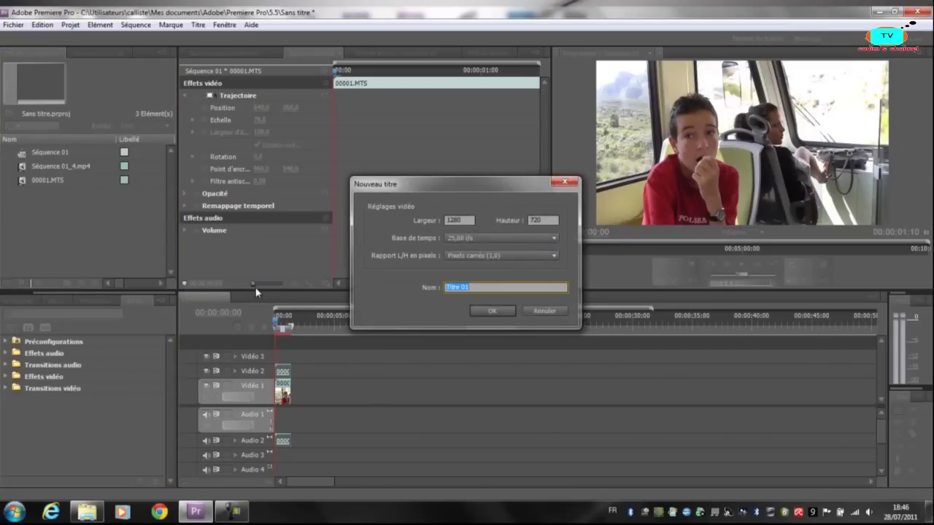
{"action": "left_click", "coordinate": [488, 313]}
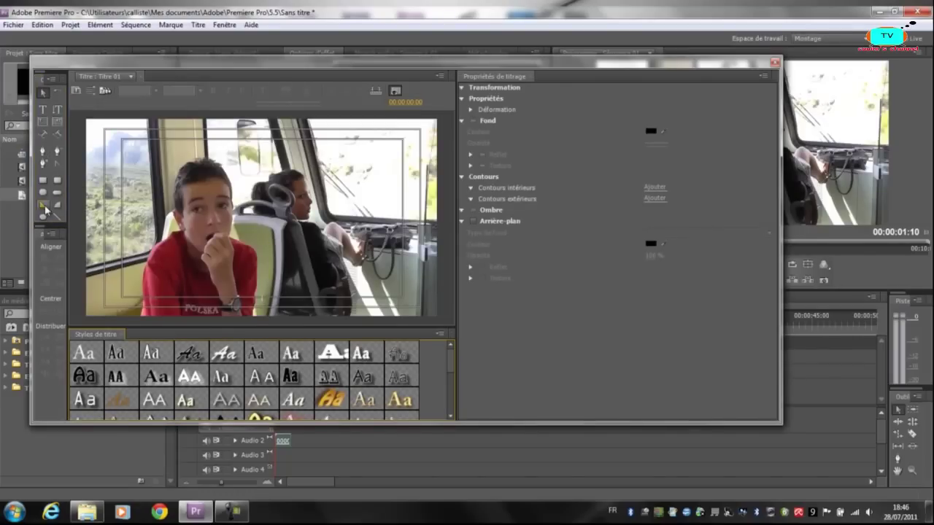
Enlarge the title tool palette and try to outline the boy's head with the Pen tool (Outil Plume).
{"action": "left_click_drag", "start_coordinate": [56, 230], "coordinate": [56, 276]}
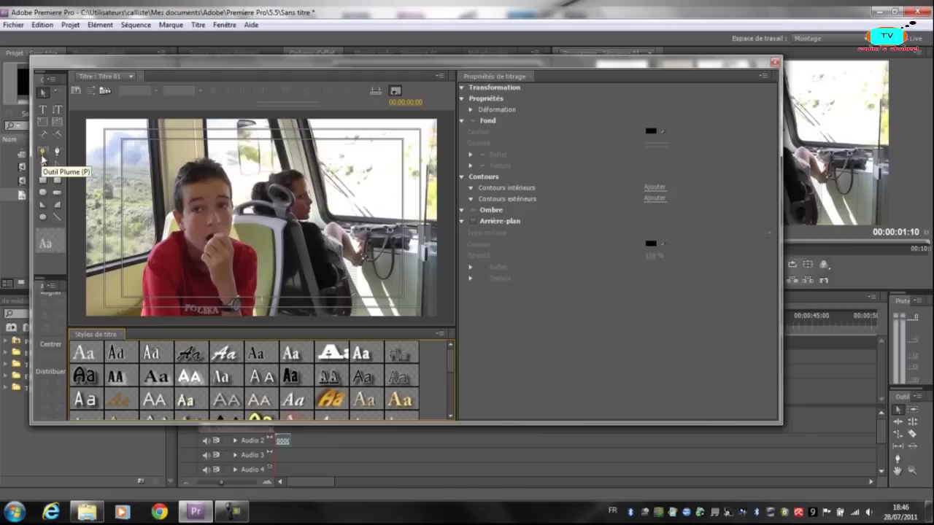
{"action": "left_click", "coordinate": [42, 151]}
{"action": "left_click", "coordinate": [197, 161]}
{"action": "left_click", "coordinate": [182, 182]}
{"action": "left_click", "coordinate": [217, 211]}
{"action": "left_click", "coordinate": [232, 204]}
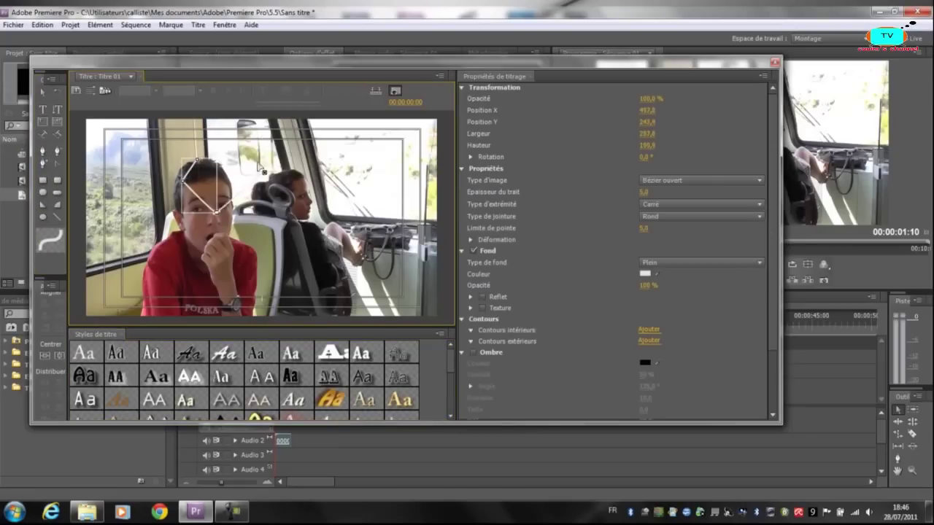
{"action": "left_click", "coordinate": [197, 161]}
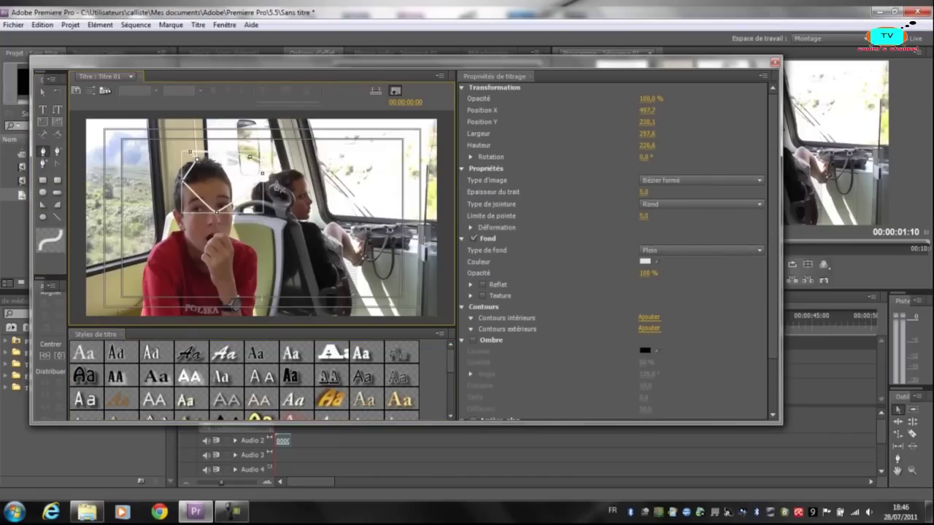
Undo the whole pen path drawn over the boy's head.
{"action": "key", "text": "ctrl+z"}
{"action": "key", "text": "ctrl+z"}
{"action": "key", "text": "ctrl+z"}
{"action": "key", "text": "ctrl+z"}
{"action": "key", "text": "ctrl+z"}
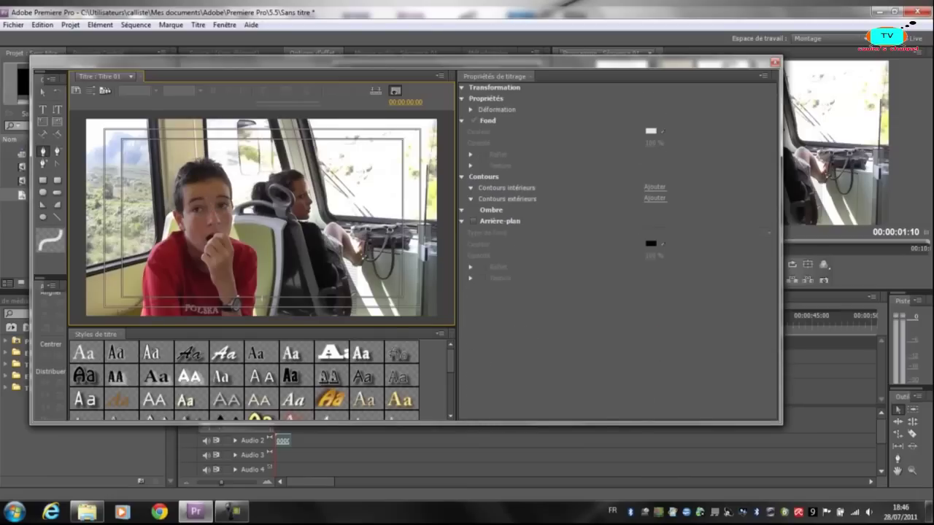
Draw a filled ellipse about 433 wide and 412 high over the boy's head with the Ellipse tool.
{"action": "left_click", "coordinate": [43, 217]}
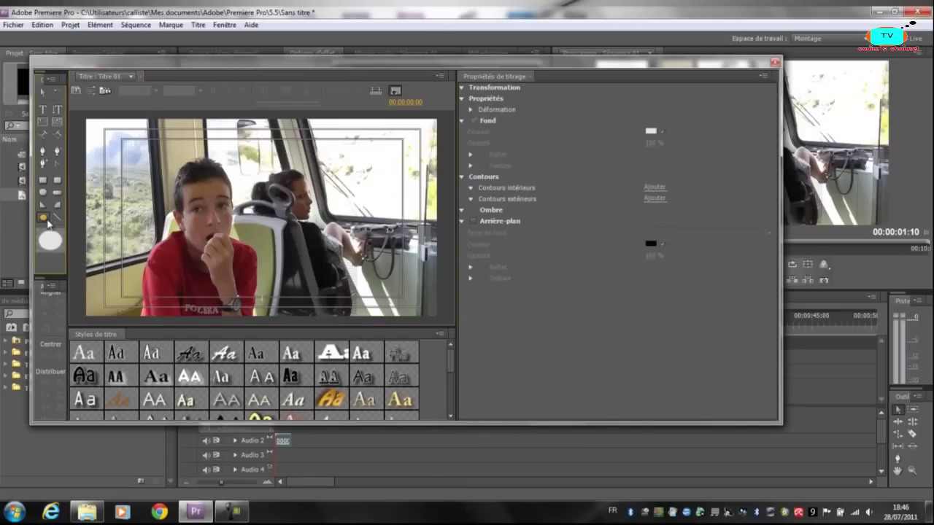
{"action": "left_click", "coordinate": [147, 153]}
{"action": "left_click_drag", "start_coordinate": [147, 152], "coordinate": [265, 264]}
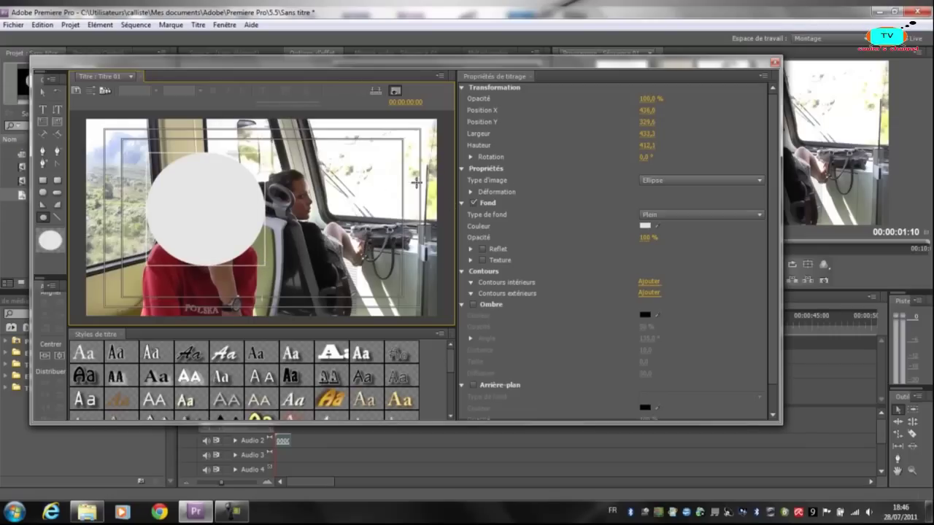
Convert the ellipse's image type (Type d'image) to a filled Bézier shape (Bézier rempli).
{"action": "left_click", "coordinate": [464, 171]}
{"action": "left_click", "coordinate": [473, 170]}
{"action": "left_click", "coordinate": [696, 180]}
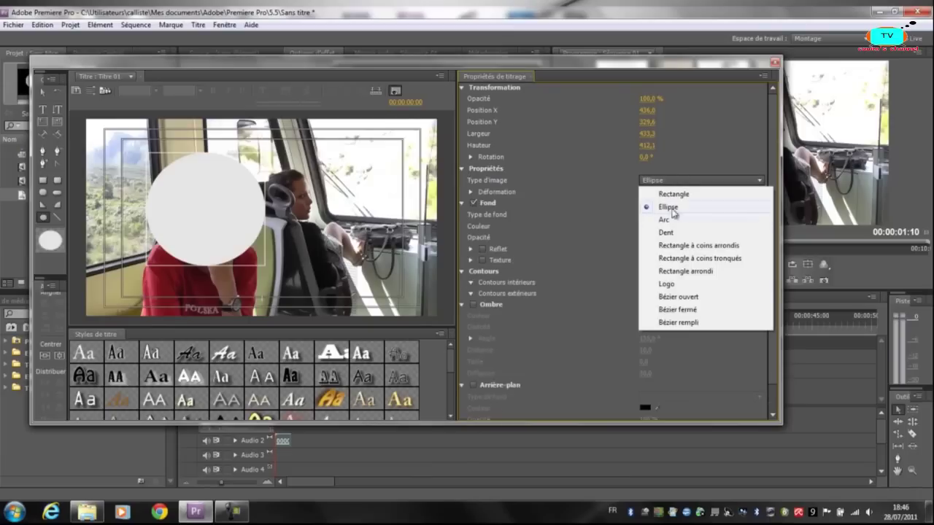
{"action": "left_click", "coordinate": [689, 323]}
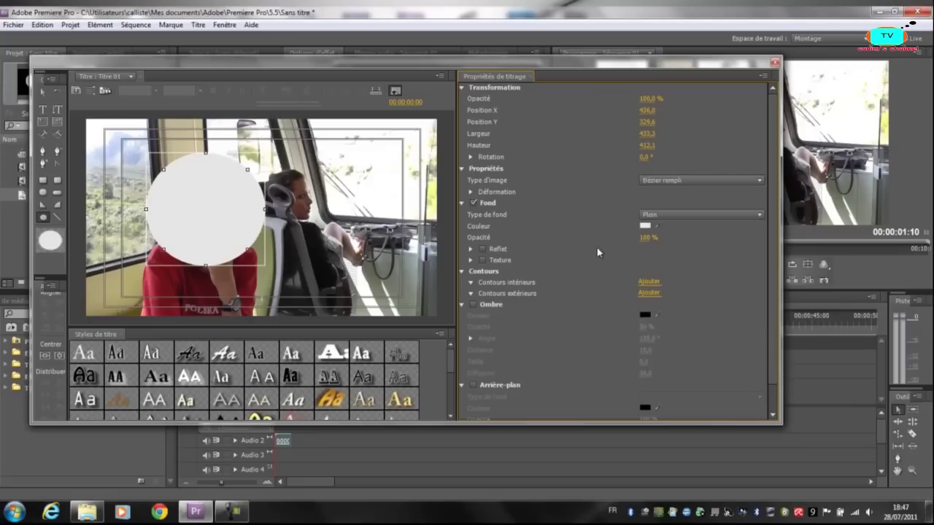
Close the title editor, place Titre 01 on Vidéo 3 above the clips, and set the playhead to 00:00:00:05.
{"action": "left_click", "coordinate": [775, 62]}
{"action": "left_click_drag", "start_coordinate": [22, 198], "coordinate": [287, 360]}
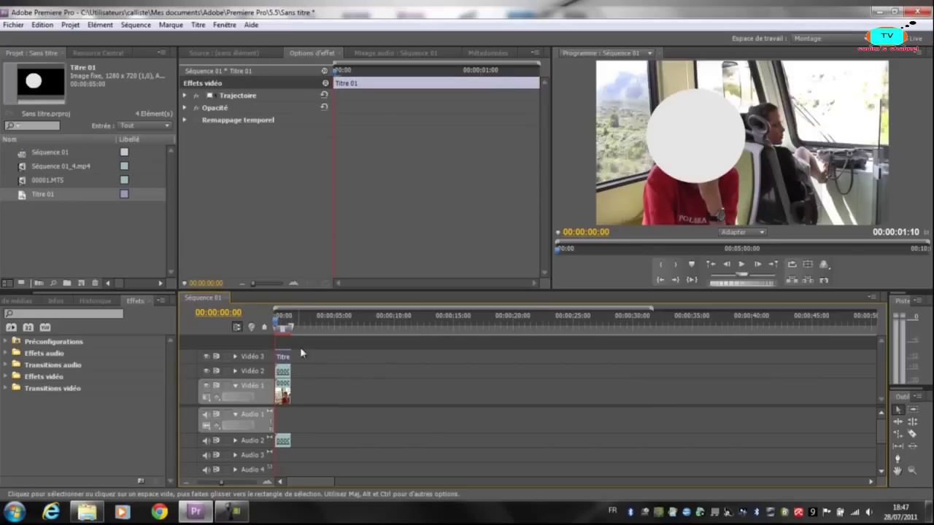
{"action": "left_click", "coordinate": [279, 326]}
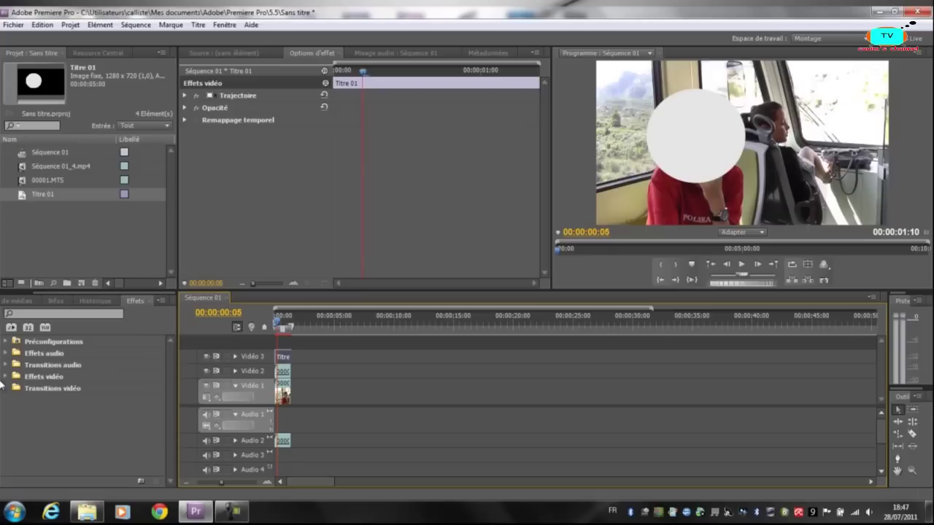
Apply the Incrustation Cache de piste keying effect to the 00001.MTS clip on Vidéo 1.
{"action": "left_click", "coordinate": [284, 393]}
{"action": "left_click", "coordinate": [285, 362]}
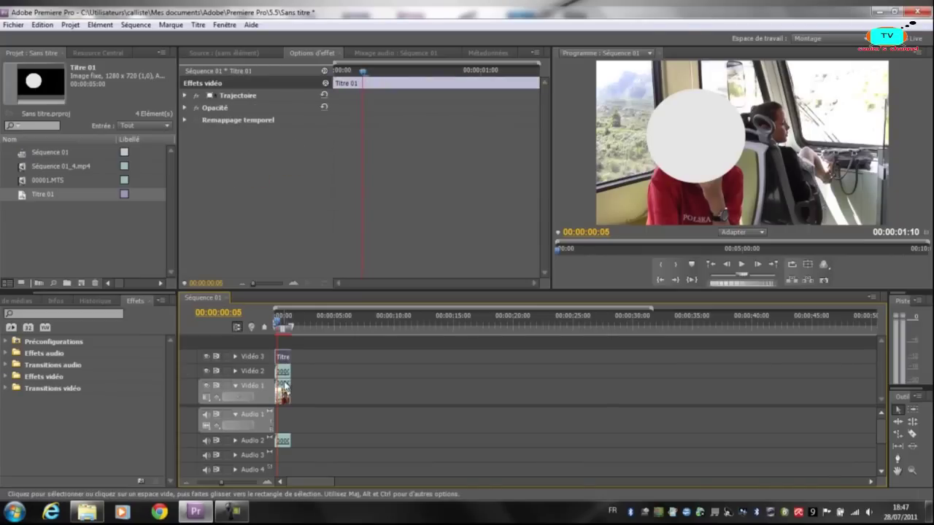
{"action": "left_click", "coordinate": [285, 391]}
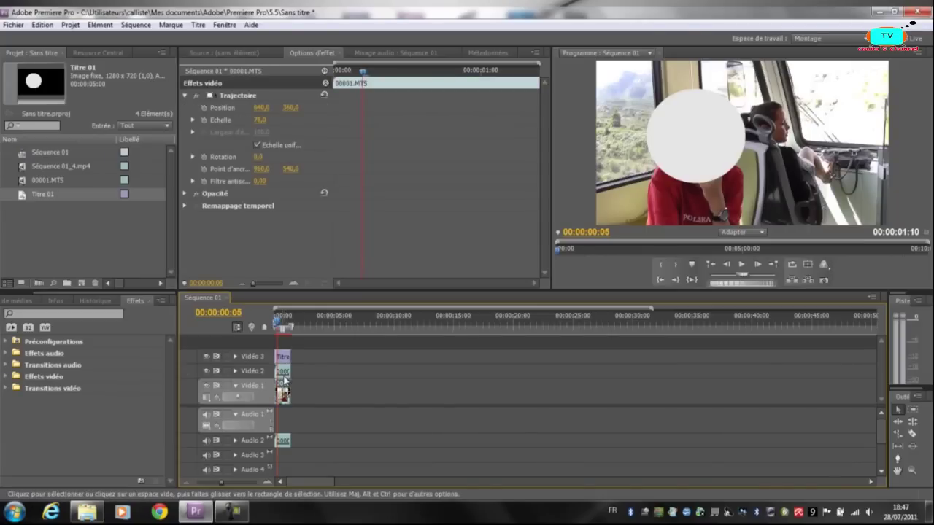
{"action": "left_click", "coordinate": [284, 374]}
{"action": "left_click", "coordinate": [285, 390]}
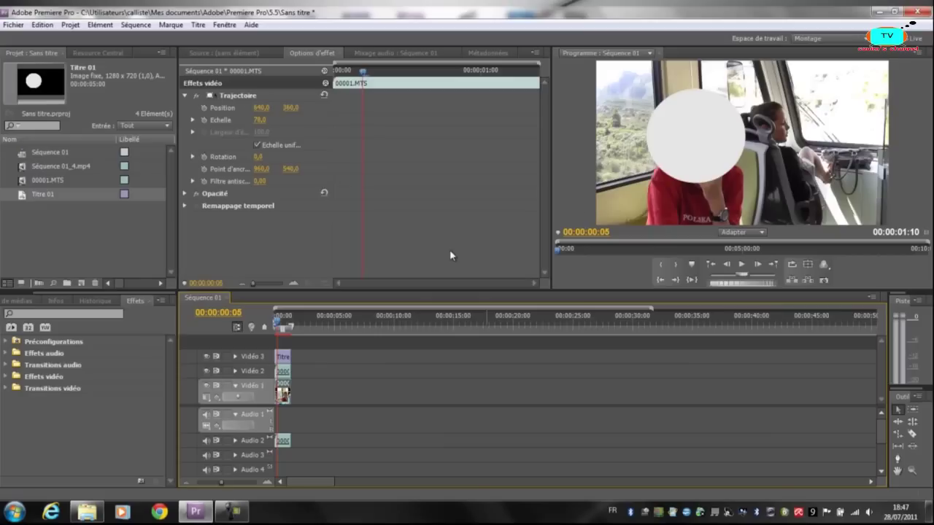
{"action": "left_click", "coordinate": [6, 379]}
{"action": "scroll", "coordinate": [7, 383], "scroll_direction": "down", "scroll_amount": 2}
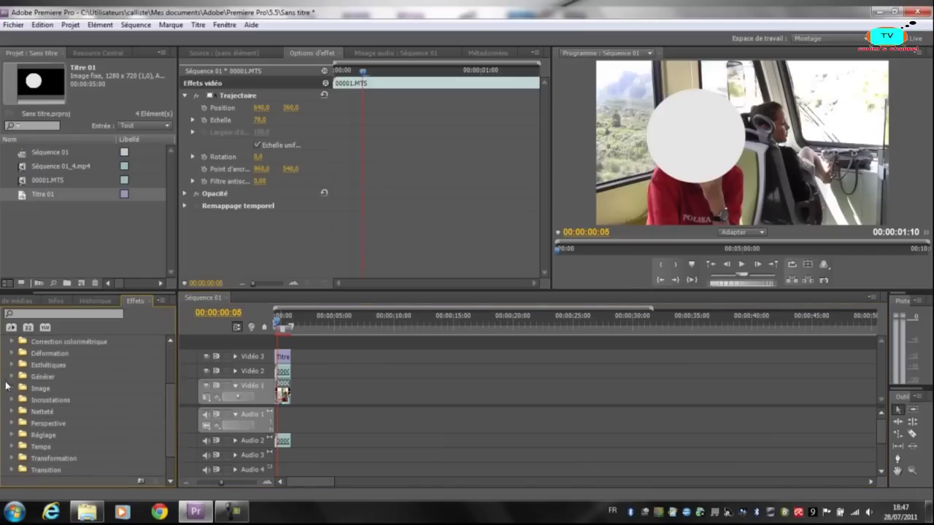
{"action": "left_click", "coordinate": [11, 400]}
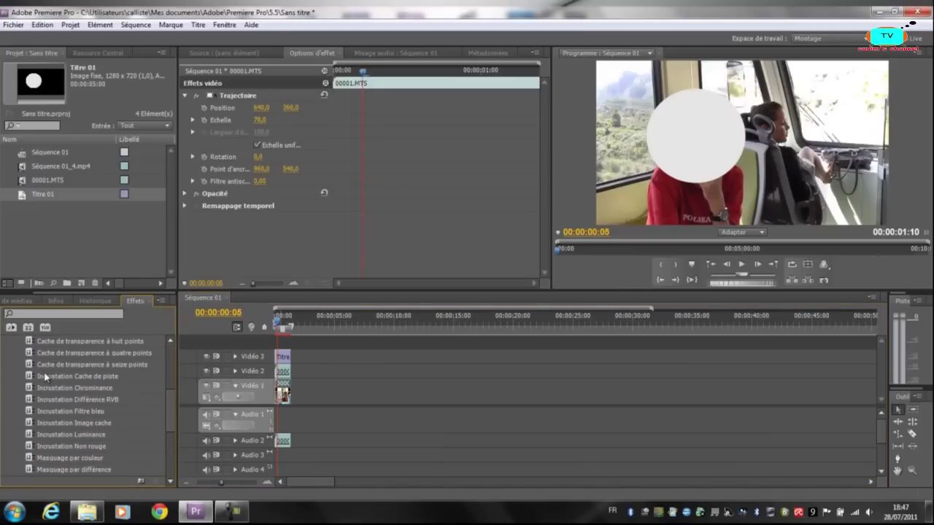
{"action": "left_click_drag", "start_coordinate": [47, 378], "coordinate": [286, 393]}
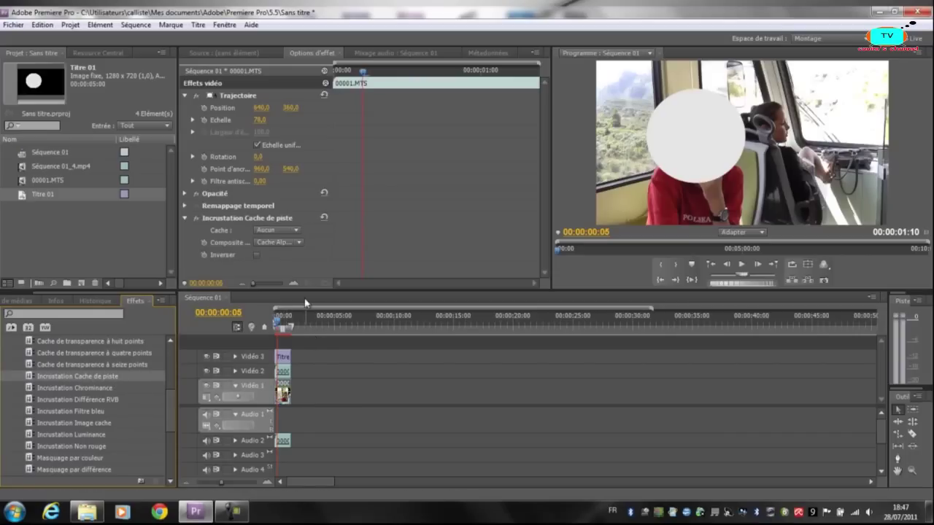
{"action": "left_click", "coordinate": [204, 218]}
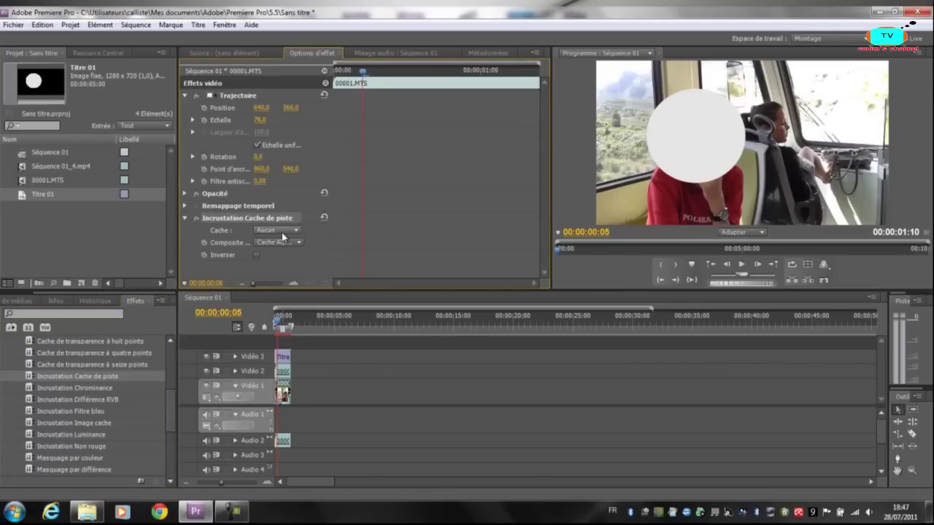
Set the track matte (Cache) of the Vidéo 1 clip's keying effect to Vidéo 3.
{"action": "left_click", "coordinate": [286, 357]}
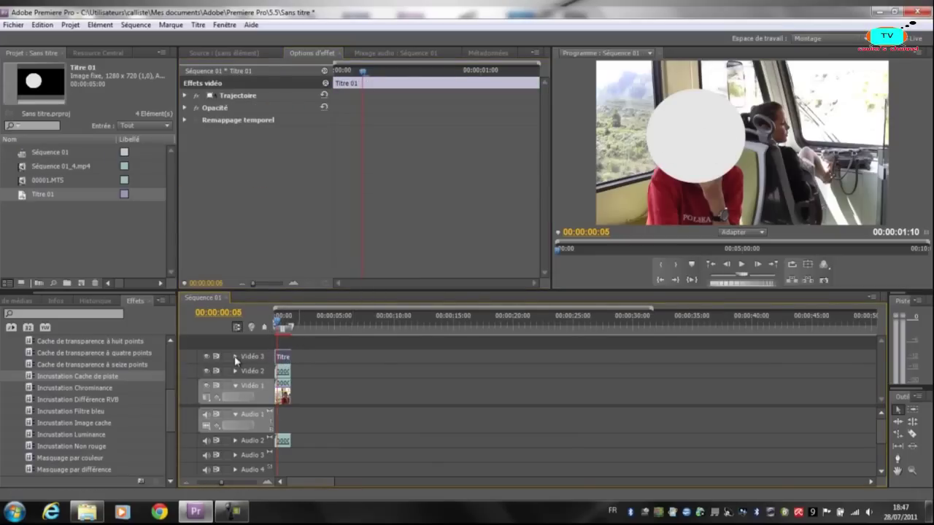
{"action": "left_click", "coordinate": [282, 394]}
{"action": "left_click", "coordinate": [275, 231]}
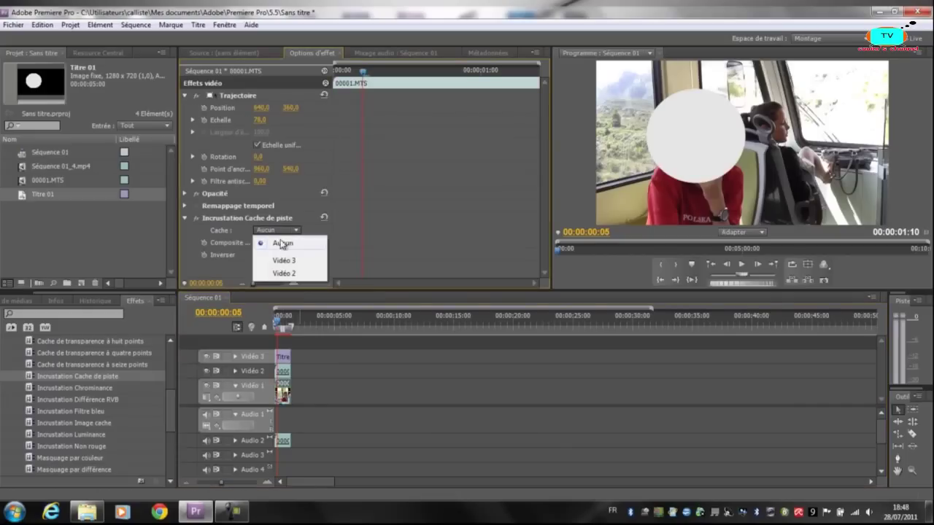
{"action": "left_click", "coordinate": [283, 266]}
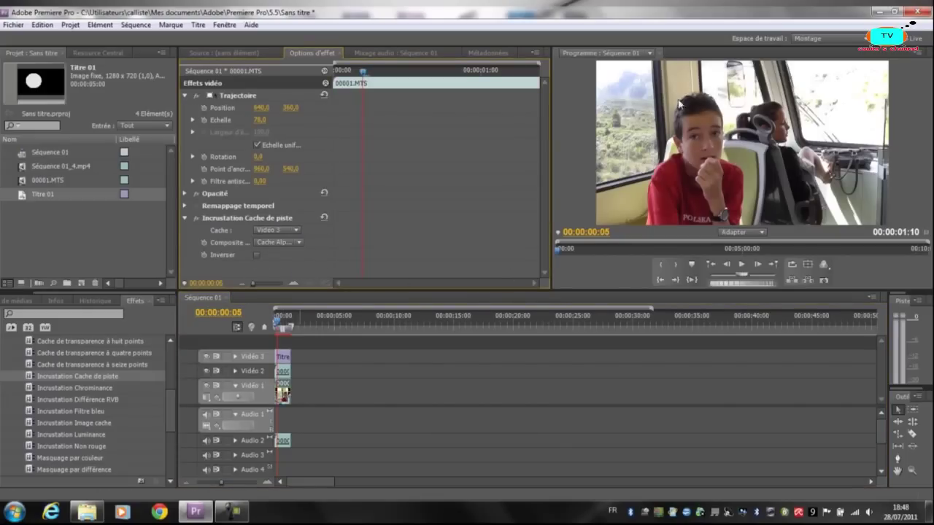
Set the opacity of the 00001.MTS clip on Vidéo 2 to 15%.
{"action": "left_click", "coordinate": [287, 374]}
{"action": "left_click", "coordinate": [288, 382]}
{"action": "left_click", "coordinate": [287, 374]}
{"action": "left_click", "coordinate": [287, 382]}
{"action": "left_click", "coordinate": [288, 375]}
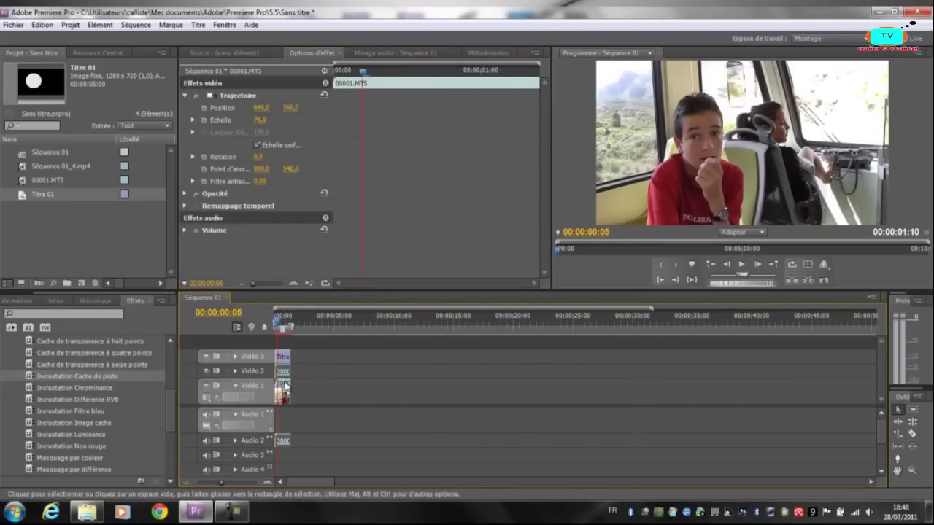
{"action": "left_click", "coordinate": [286, 391]}
{"action": "left_click", "coordinate": [287, 374]}
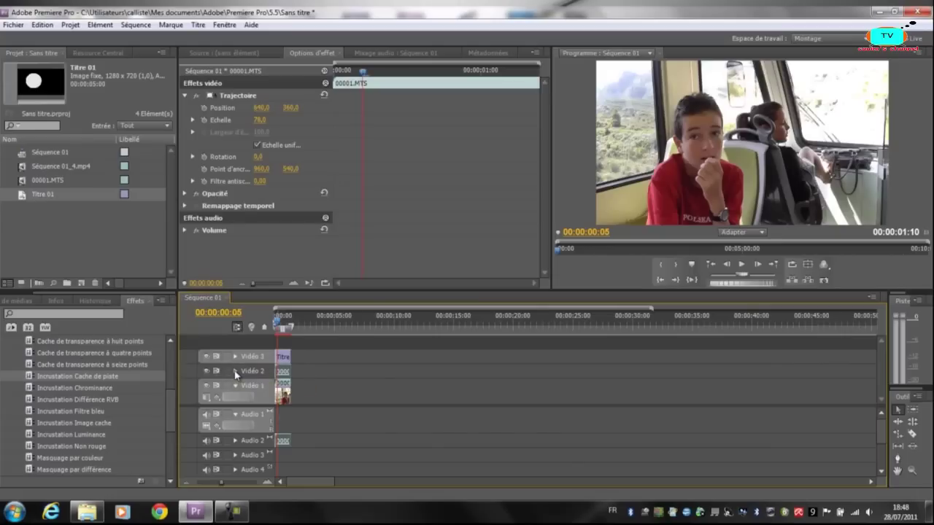
{"action": "left_click", "coordinate": [234, 370]}
{"action": "left_click", "coordinate": [234, 370]}
{"action": "left_click", "coordinate": [184, 194]}
{"action": "left_click", "coordinate": [266, 206]}
{"action": "type", "text": "15"}
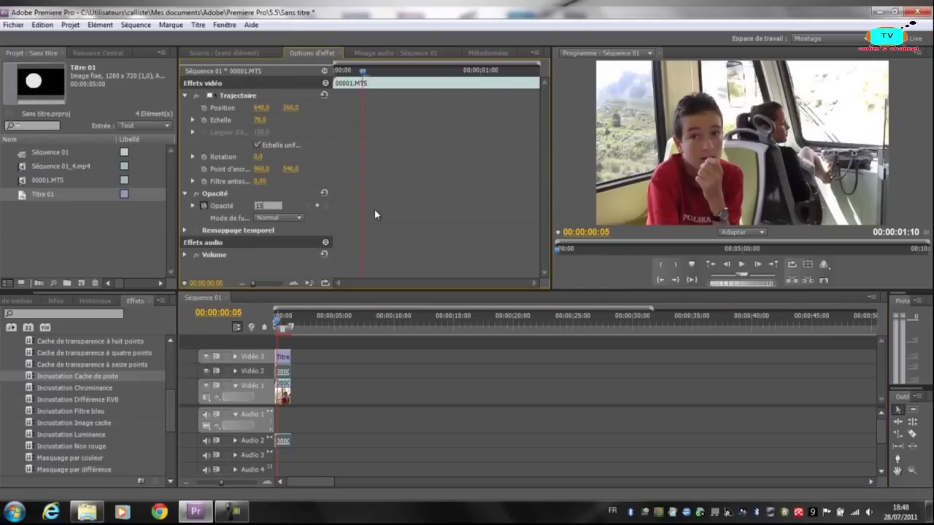
{"action": "key", "text": "Return"}
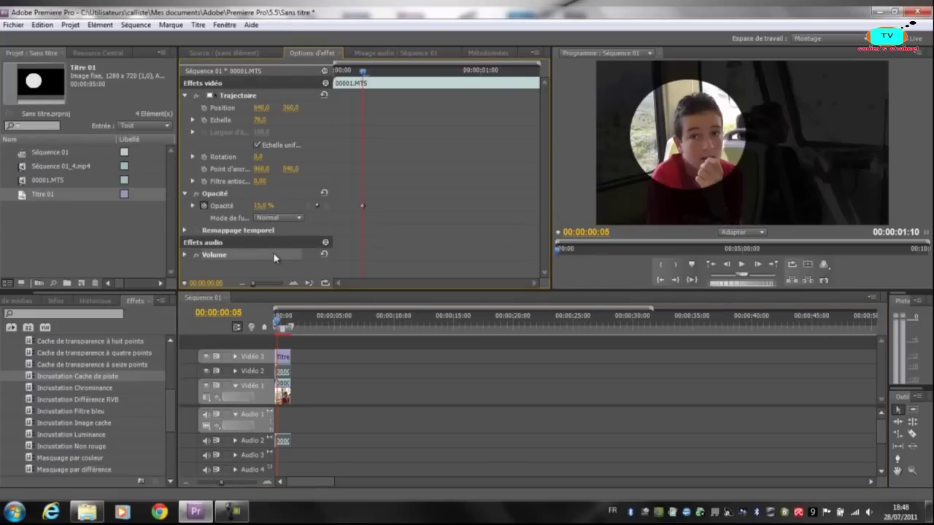
Recheck the matte effect on the Vidéo 1 clip and lower the Vidéo 2 clip's opacity to 10%.
{"action": "left_click_drag", "start_coordinate": [78, 376], "coordinate": [285, 391]}
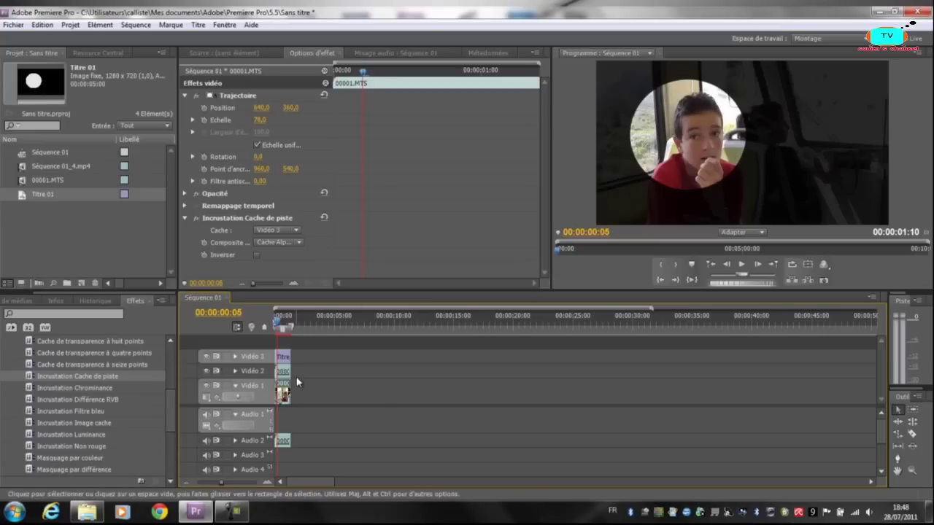
{"action": "left_click", "coordinate": [283, 393]}
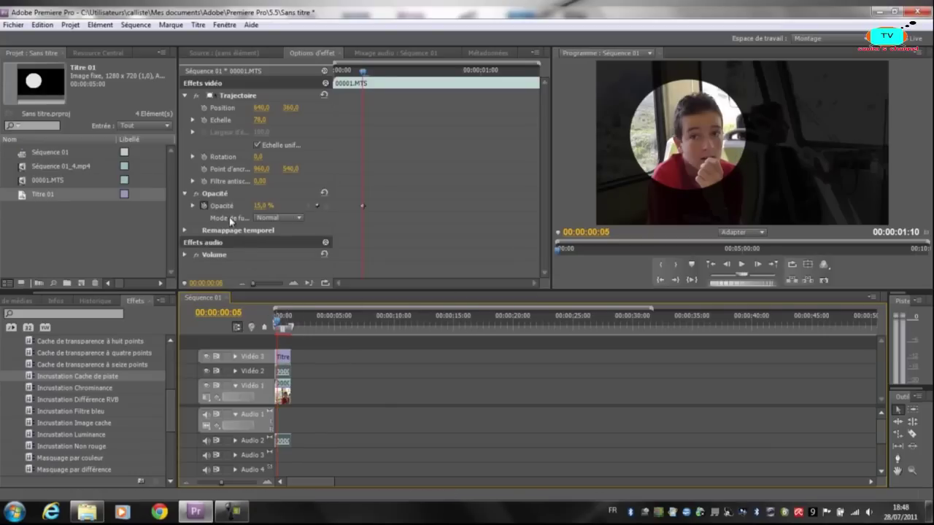
{"action": "left_click_drag", "start_coordinate": [252, 209], "coordinate": [261, 211]}
{"action": "left_click", "coordinate": [279, 219]}
{"action": "left_click", "coordinate": [275, 253]}
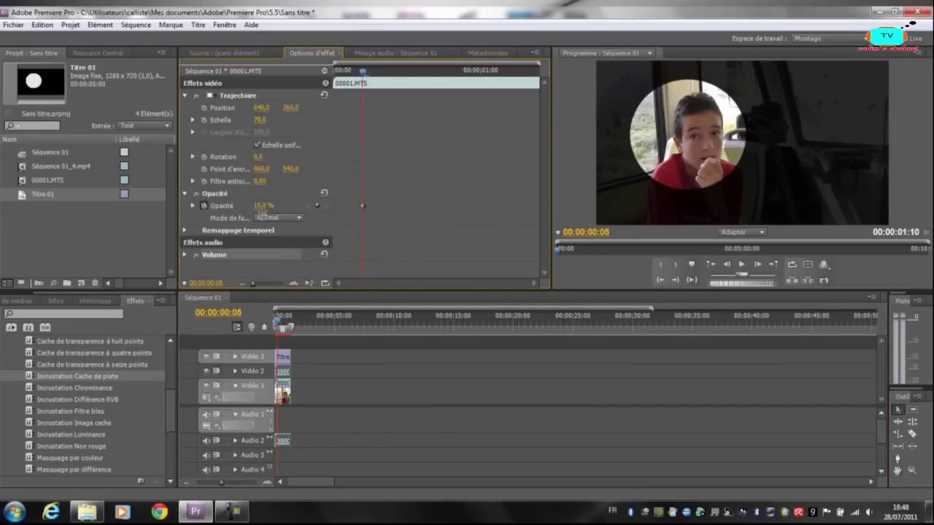
{"action": "left_click", "coordinate": [260, 207]}
{"action": "type", "text": "10"}
Try the Fondu blend mode on the Vidéo 2 clip and restore it to Normal.
{"action": "left_click", "coordinate": [279, 217]}
{"action": "left_click", "coordinate": [353, 150]}
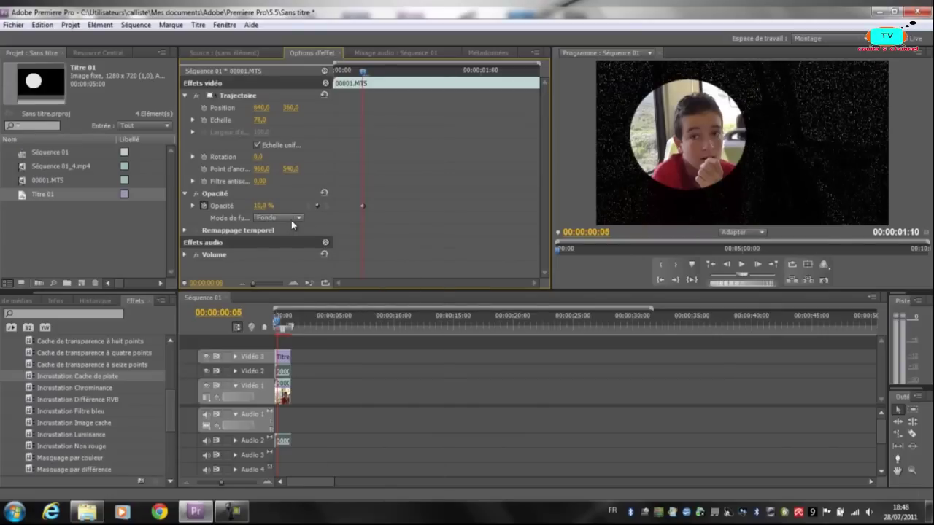
{"action": "left_click", "coordinate": [292, 223]}
{"action": "left_click", "coordinate": [350, 135]}
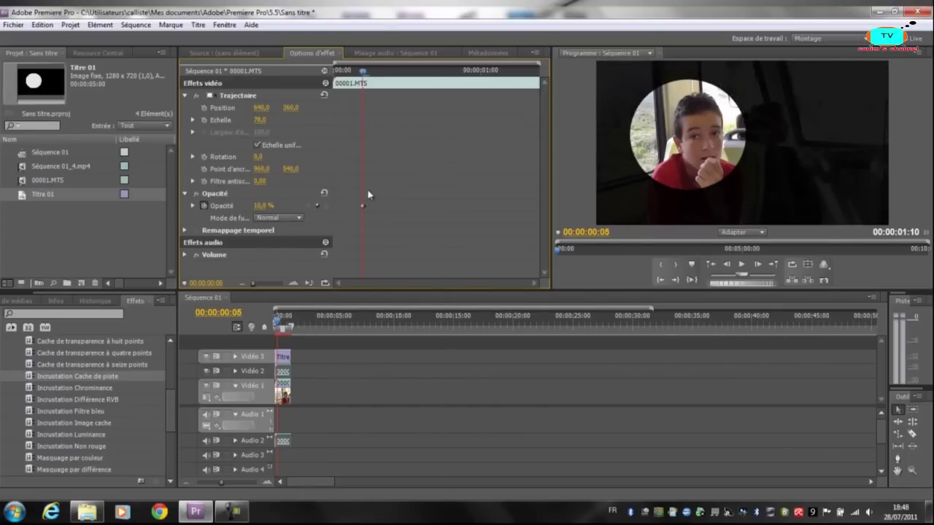
Remove the Vidéo 2 clip's opacity keyframe at 00:00:00:05 and check the available blend modes.
{"action": "left_click", "coordinate": [317, 206]}
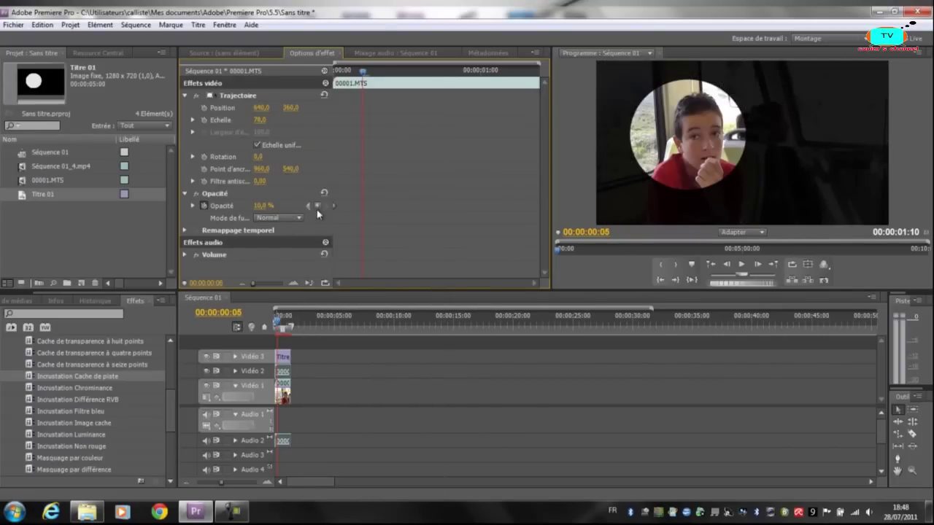
{"action": "left_click", "coordinate": [270, 219]}
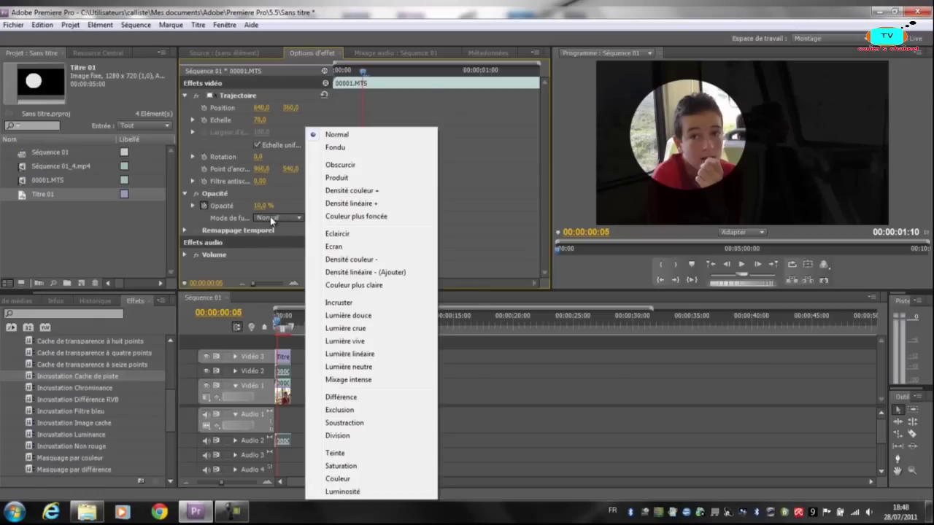
{"action": "left_click", "coordinate": [270, 218]}
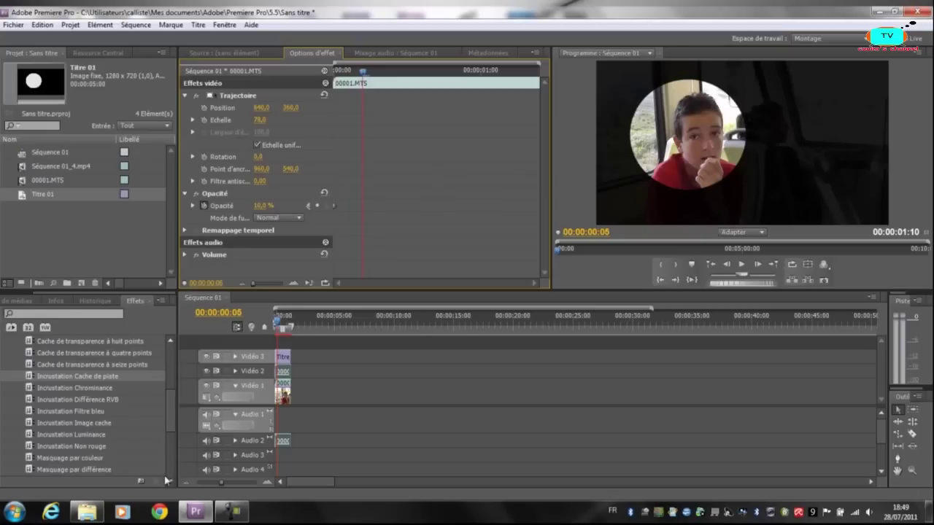
Apply the Flou gaussien effect to Titre 01 on Vidéo 3 and set its blur to 128.
{"action": "scroll", "coordinate": [73, 408], "scroll_direction": "up", "scroll_amount": 2}
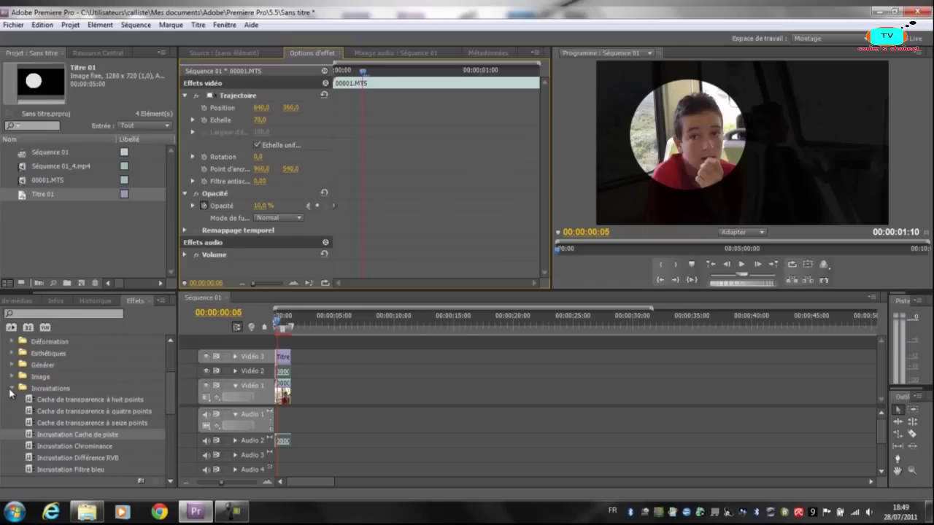
{"action": "left_click", "coordinate": [11, 390]}
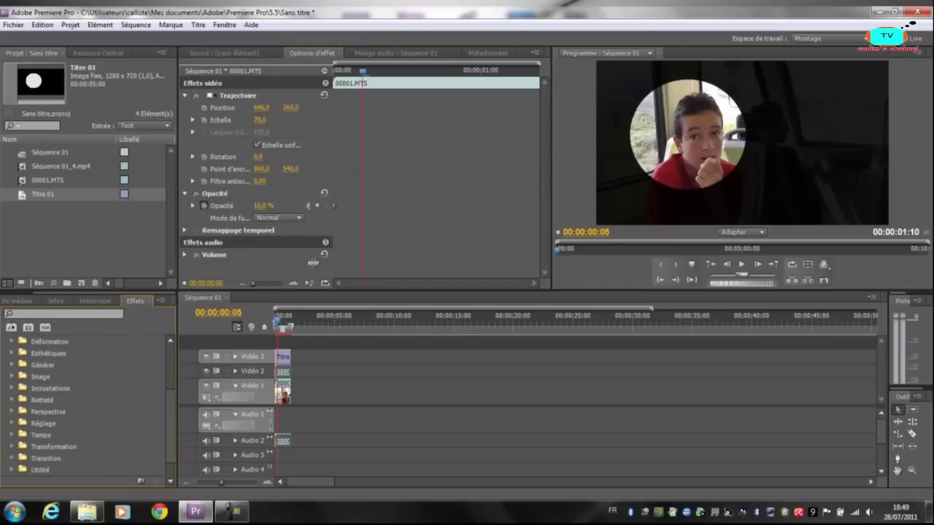
{"action": "scroll", "coordinate": [105, 390], "scroll_direction": "up", "scroll_amount": 3}
{"action": "scroll", "coordinate": [89, 378], "scroll_direction": "down", "scroll_amount": 3}
{"action": "left_click", "coordinate": [11, 399]}
{"action": "scroll", "coordinate": [22, 410], "scroll_direction": "down", "scroll_amount": 1}
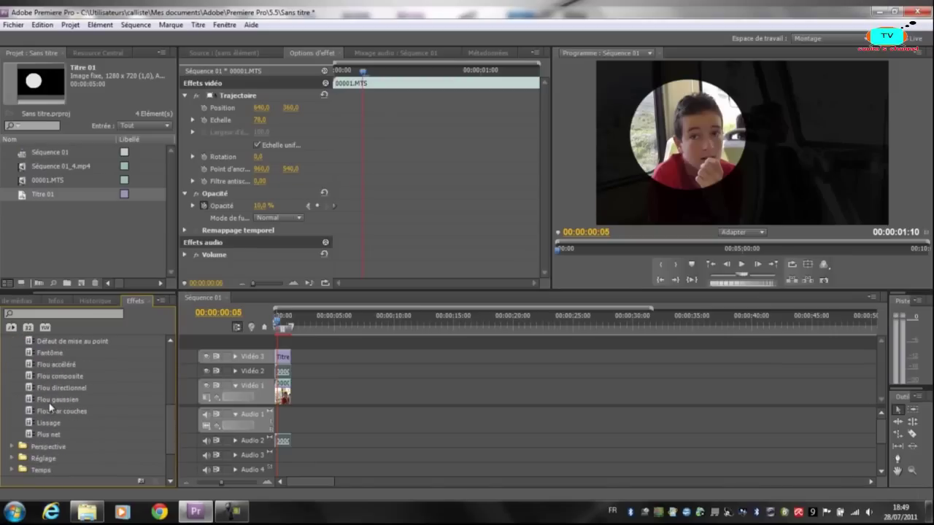
{"action": "left_click_drag", "start_coordinate": [49, 402], "coordinate": [283, 357]}
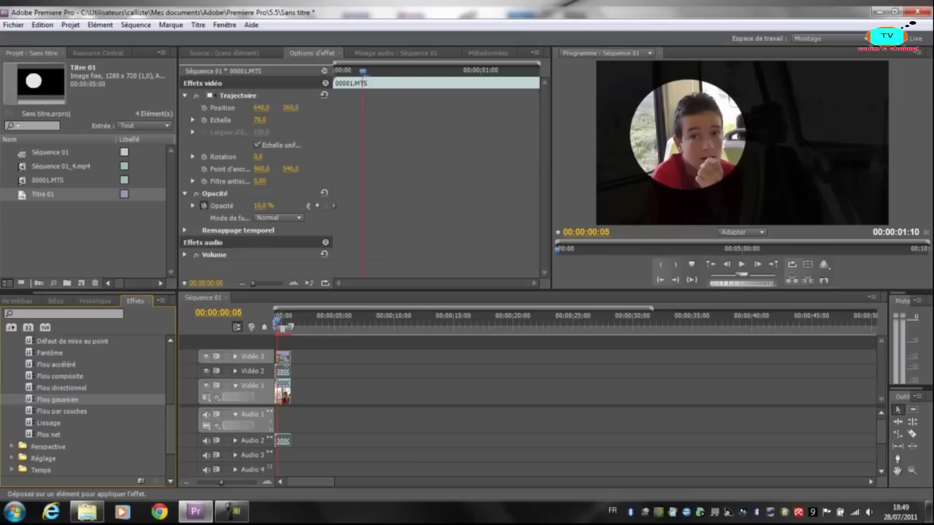
{"action": "left_click_drag", "start_coordinate": [282, 357], "coordinate": [282, 358]}
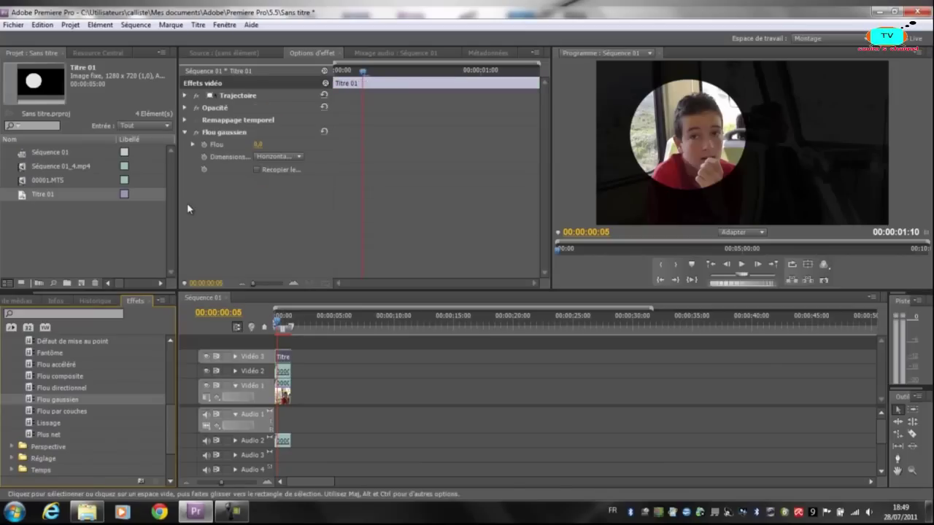
{"action": "left_click_drag", "start_coordinate": [254, 146], "coordinate": [275, 141]}
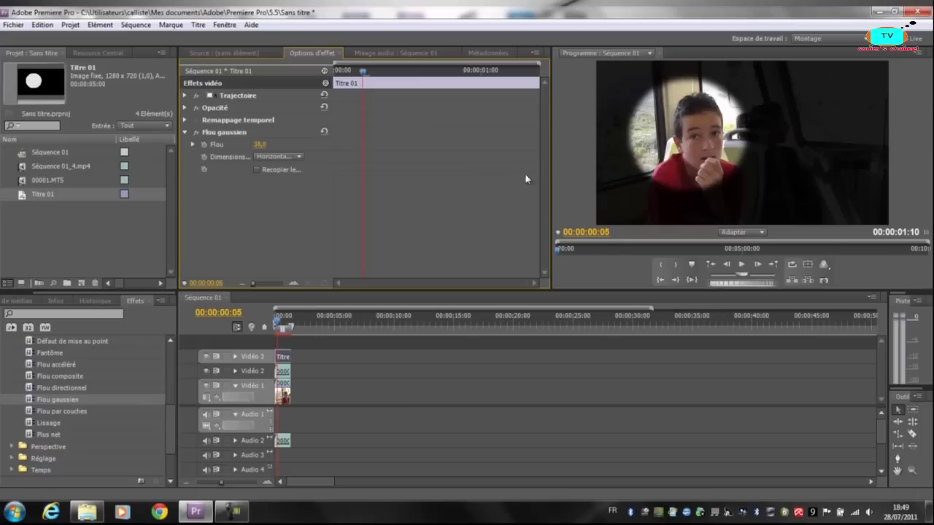
{"action": "left_click_drag", "start_coordinate": [260, 145], "coordinate": [318, 138]}
Reposition Titre 01 over the boy's head at 00:00:00:00, to a position of about 664, 370.
{"action": "left_click", "coordinate": [185, 95]}
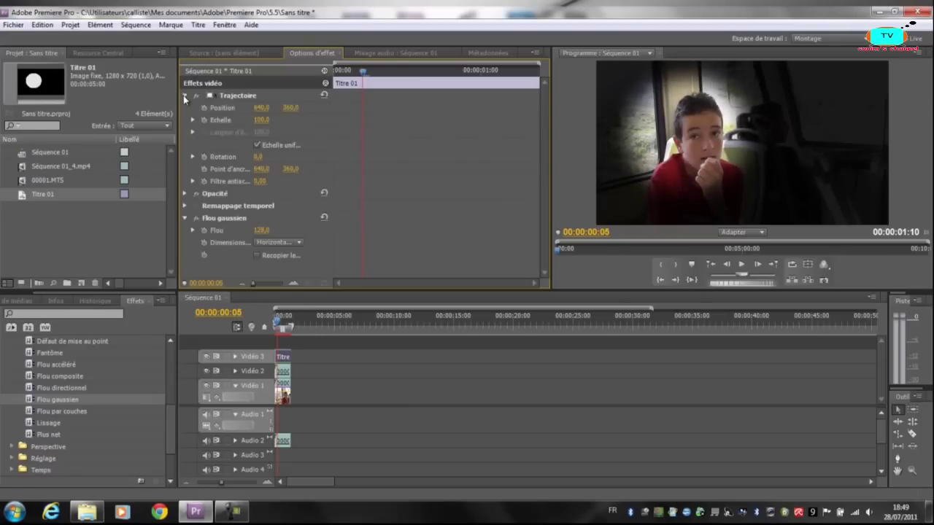
{"action": "left_click", "coordinate": [228, 98]}
{"action": "left_click_drag", "start_coordinate": [708, 138], "coordinate": [723, 144]}
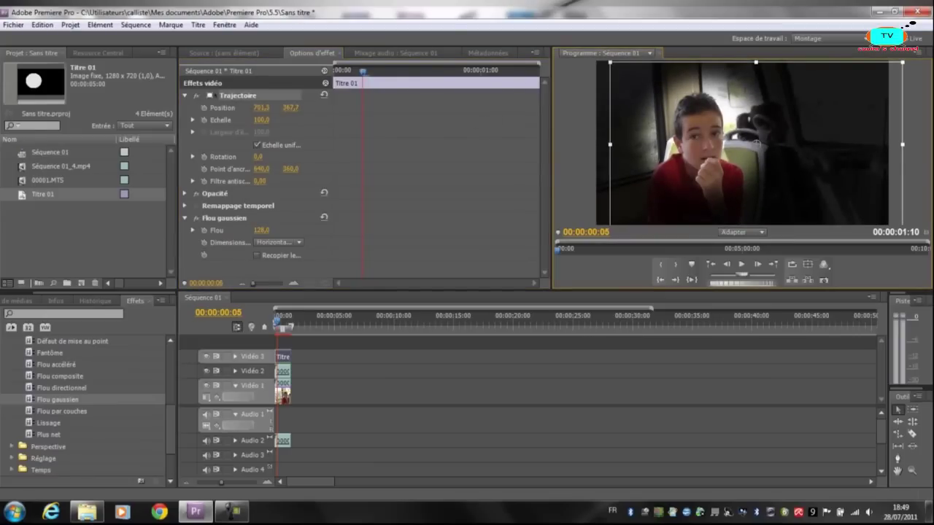
{"action": "left_click_drag", "start_coordinate": [363, 71], "coordinate": [333, 85]}
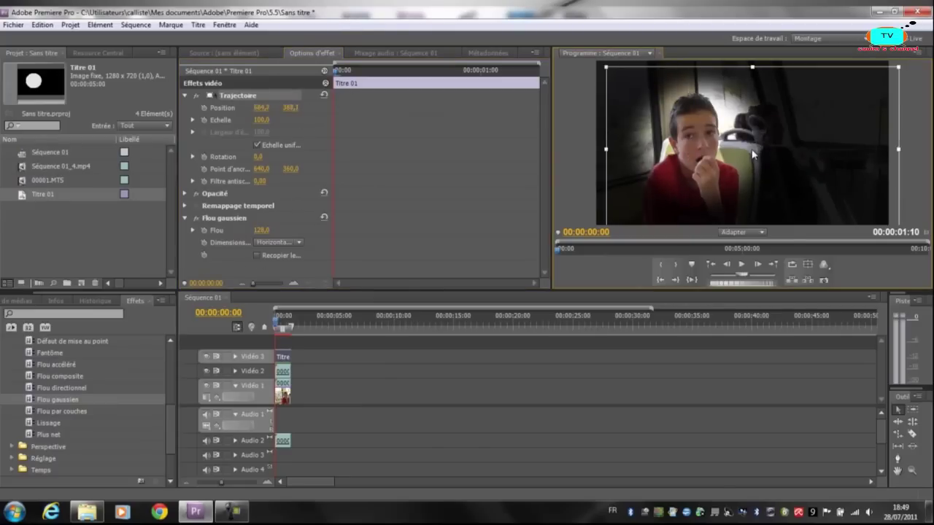
{"action": "left_click_drag", "start_coordinate": [691, 132], "coordinate": [682, 133]}
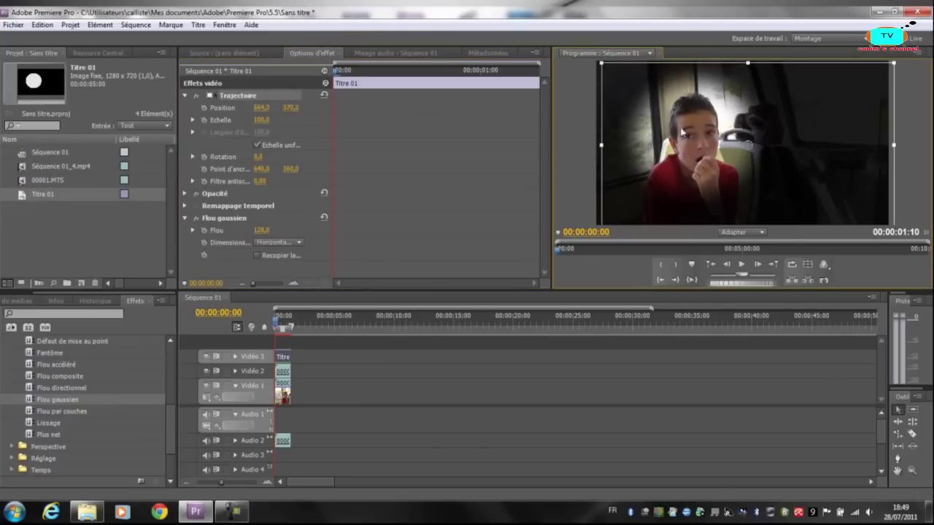
Enable scale keyframing on Titre 01 at 00:00:00:00, set the scale to 93 and shift the title to about 674, 383.
{"action": "left_click", "coordinate": [205, 120]}
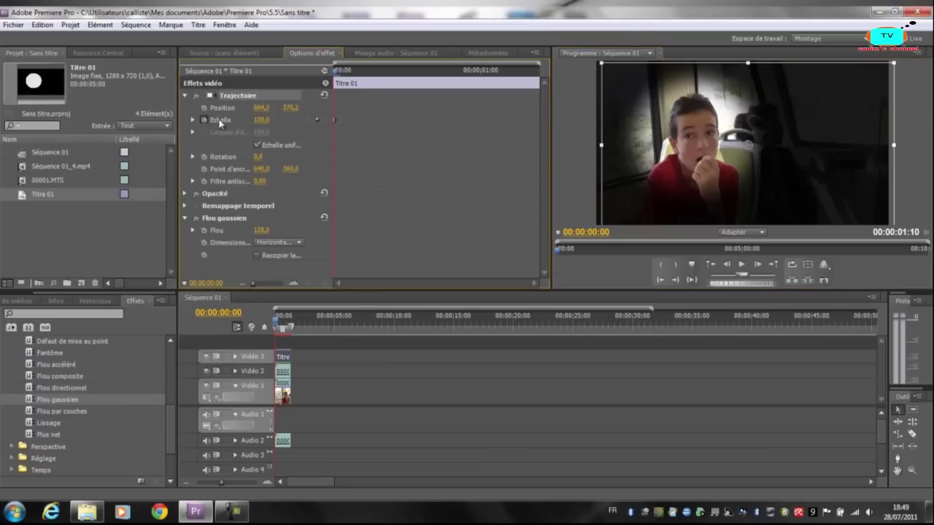
{"action": "left_click_drag", "start_coordinate": [261, 120], "coordinate": [452, 135]}
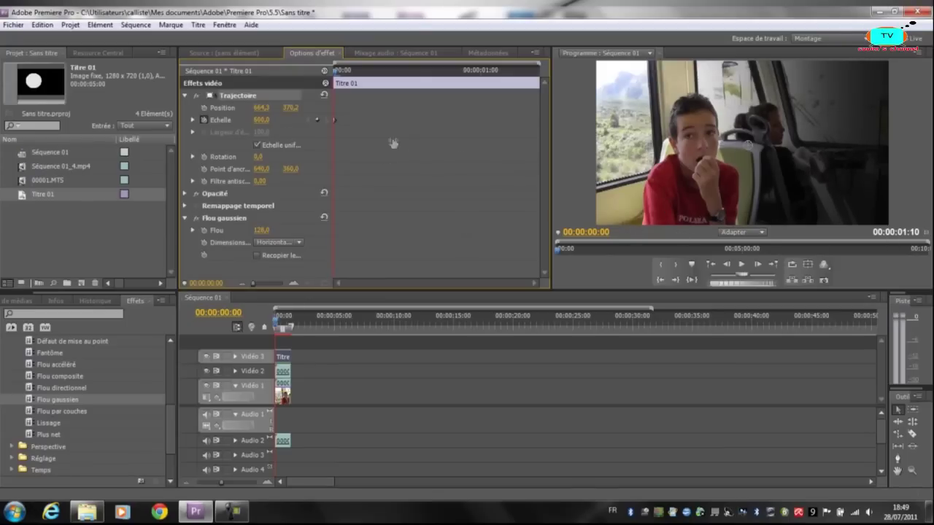
{"action": "left_click_drag", "start_coordinate": [260, 119], "coordinate": [490, 226]}
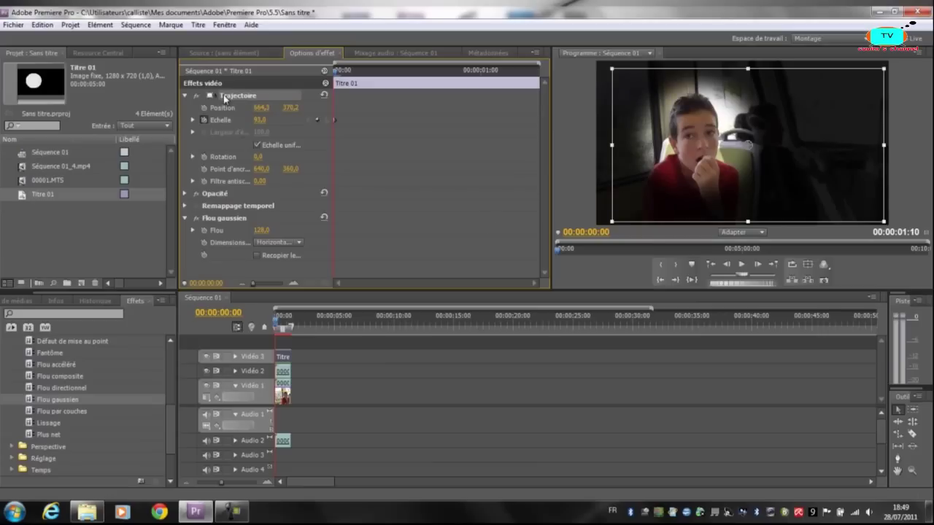
{"action": "left_click_drag", "start_coordinate": [754, 164], "coordinate": [752, 153]}
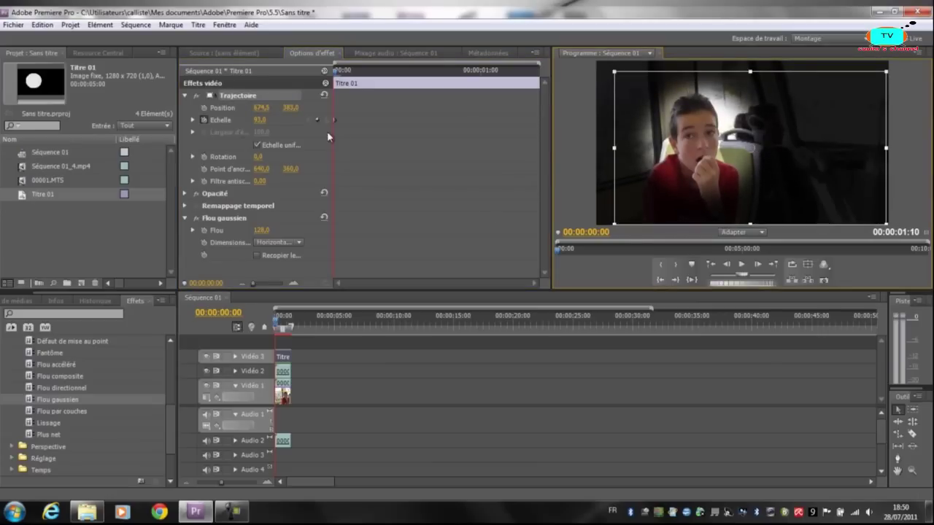
Try different scales on Titre 01, enlarging it to 600 and bringing it back down to 101.
{"action": "left_click_drag", "start_coordinate": [265, 126], "coordinate": [32, 117]}
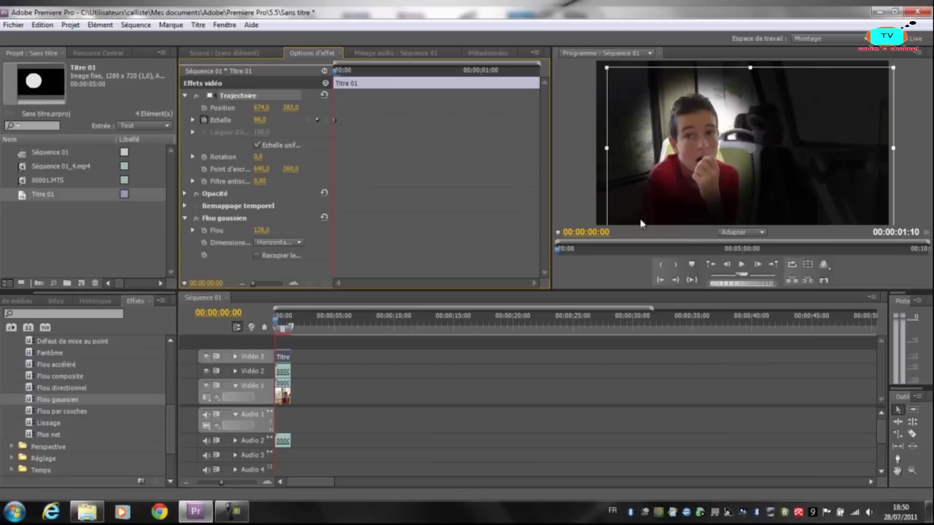
{"action": "left_click_drag", "start_coordinate": [251, 121], "coordinate": [580, 153]}
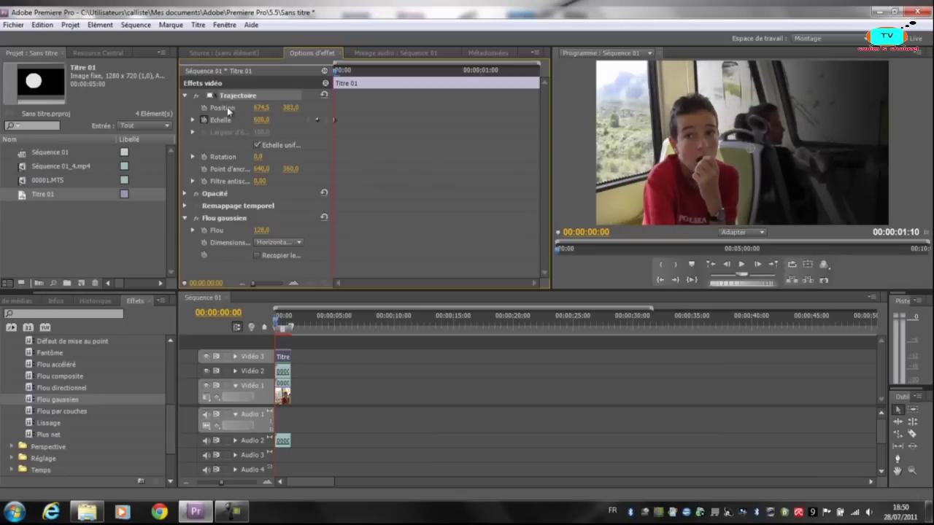
{"action": "left_click_drag", "start_coordinate": [264, 123], "coordinate": [407, 3]}
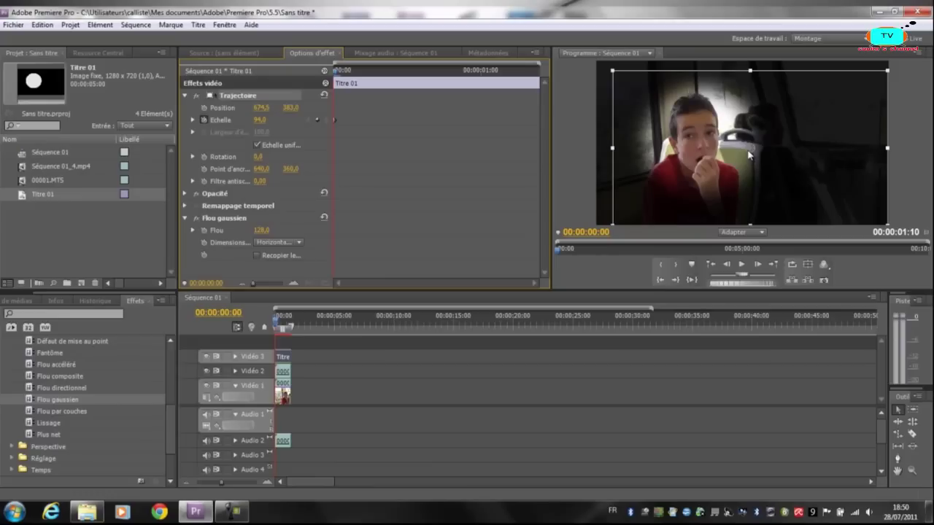
{"action": "left_click_drag", "start_coordinate": [259, 119], "coordinate": [355, 125]}
{"action": "left_click_drag", "start_coordinate": [93, 131], "coordinate": [228, 128]}
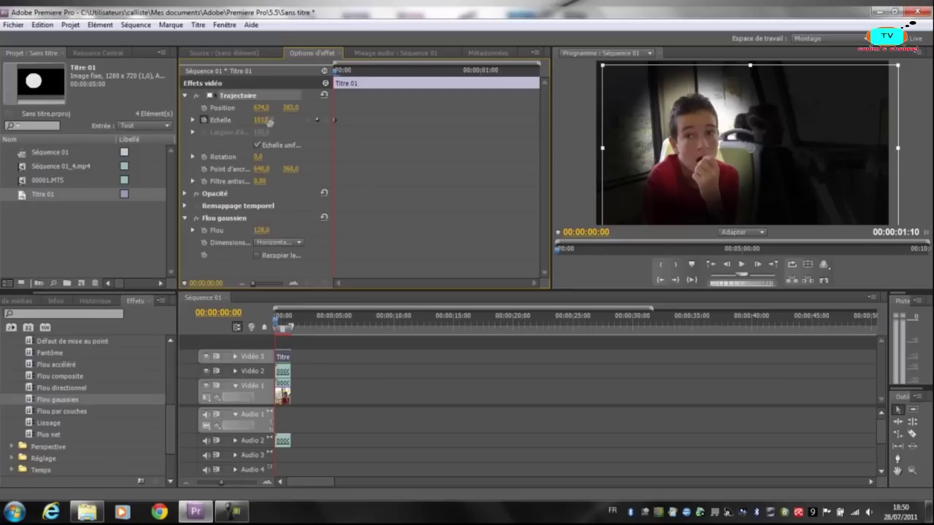
{"action": "left_click", "coordinate": [435, 208]}
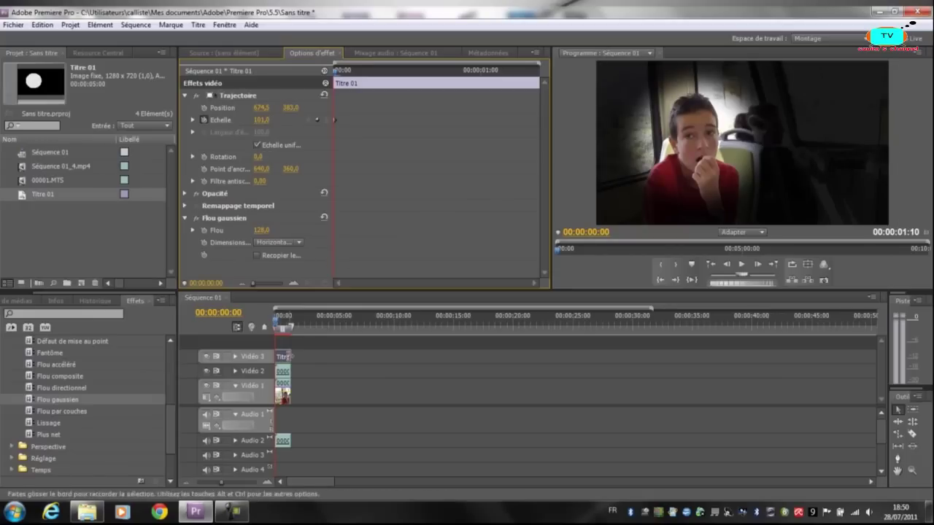
Open Titre 01 from the Vidéo 3 track for editing, with its titling properties shown.
{"action": "left_click", "coordinate": [285, 359]}
{"action": "double_click", "coordinate": [284, 359]}
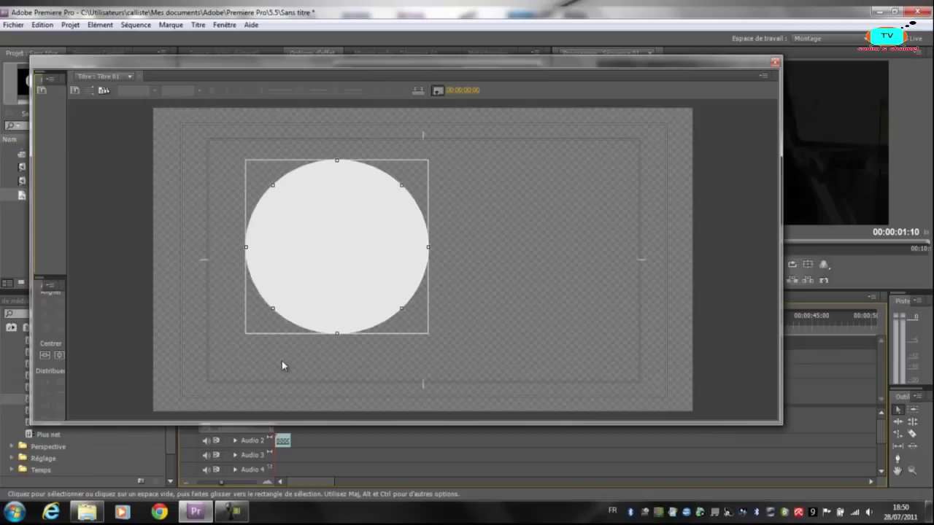
{"action": "left_click_drag", "start_coordinate": [204, 215], "coordinate": [255, 227]}
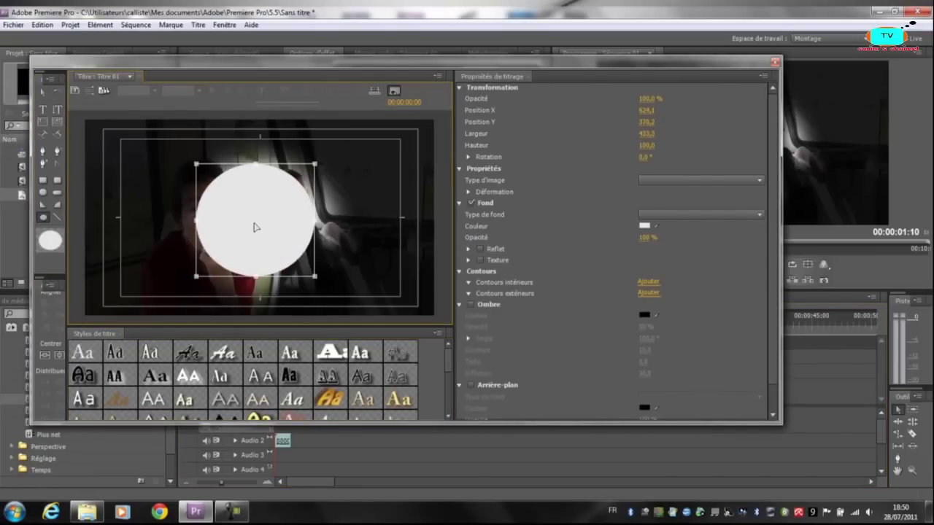
Try the Tiers inférieur position on the title's white circle.
{"action": "right_click", "coordinate": [255, 227]}
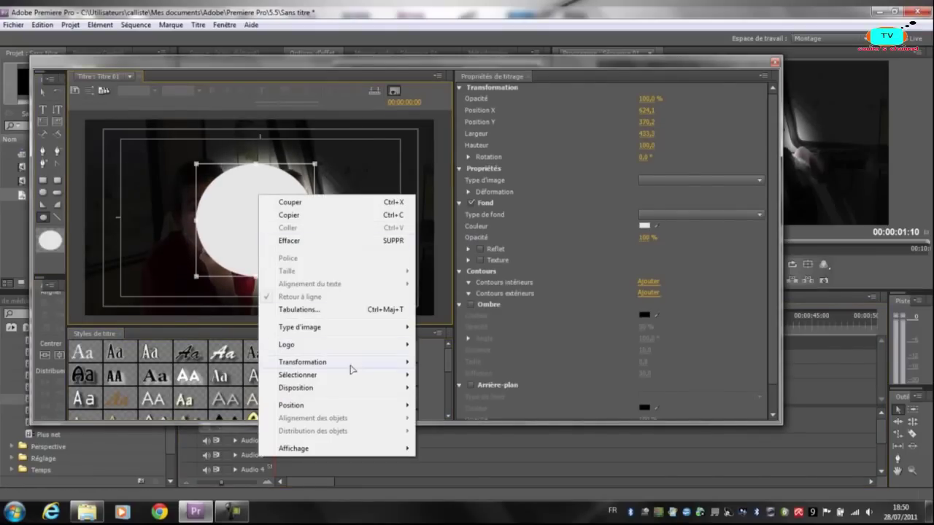
{"action": "mouse_move", "coordinate": [315, 389]}
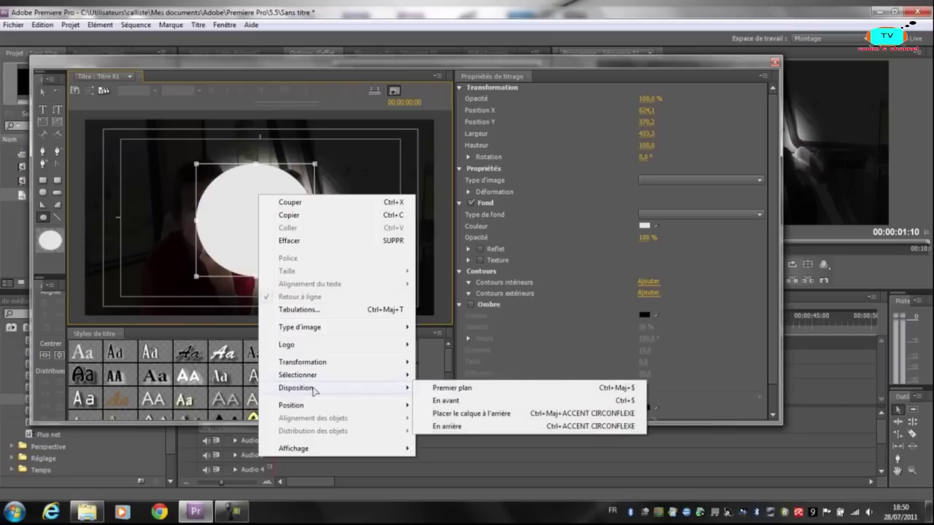
{"action": "mouse_move", "coordinate": [338, 406]}
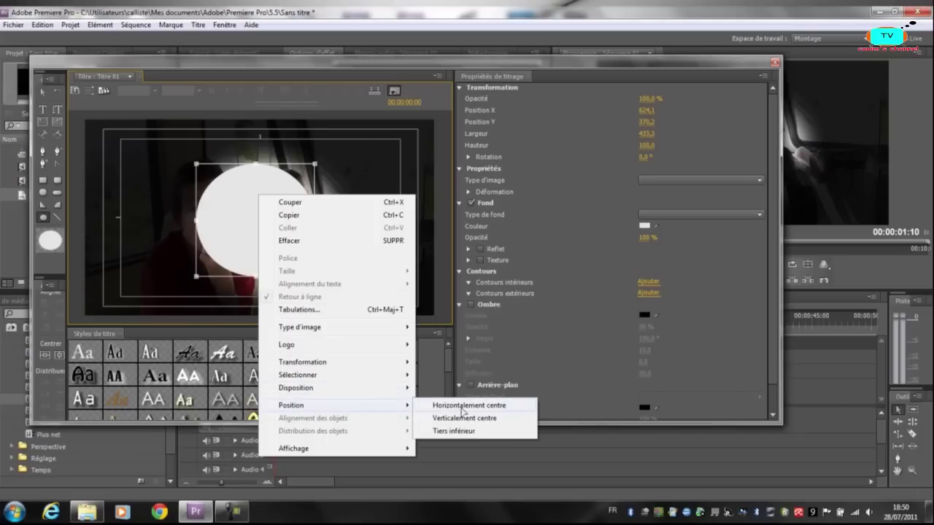
{"action": "left_click", "coordinate": [473, 432]}
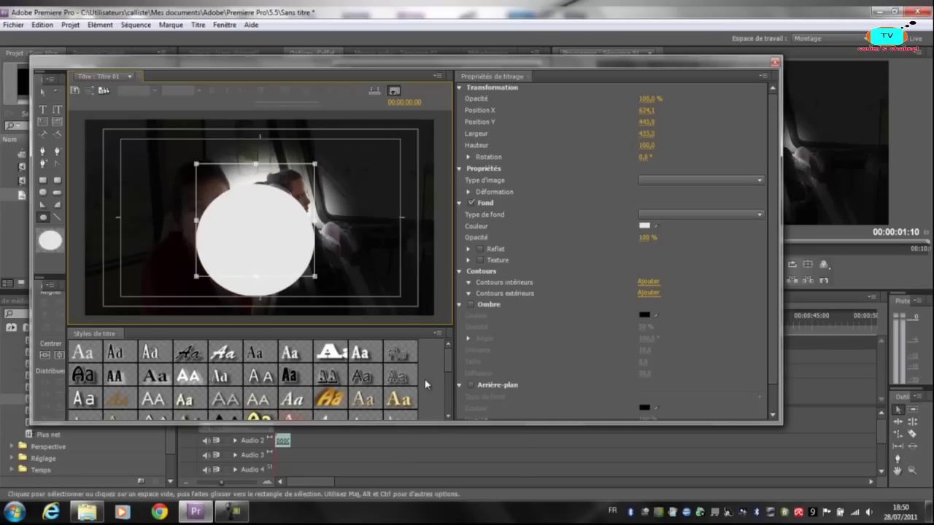
Centre the white circle horizontally and vertically in the title frame and close the title.
{"action": "right_click", "coordinate": [248, 260]}
{"action": "mouse_move", "coordinate": [314, 440]}
{"action": "left_click", "coordinate": [466, 442]}
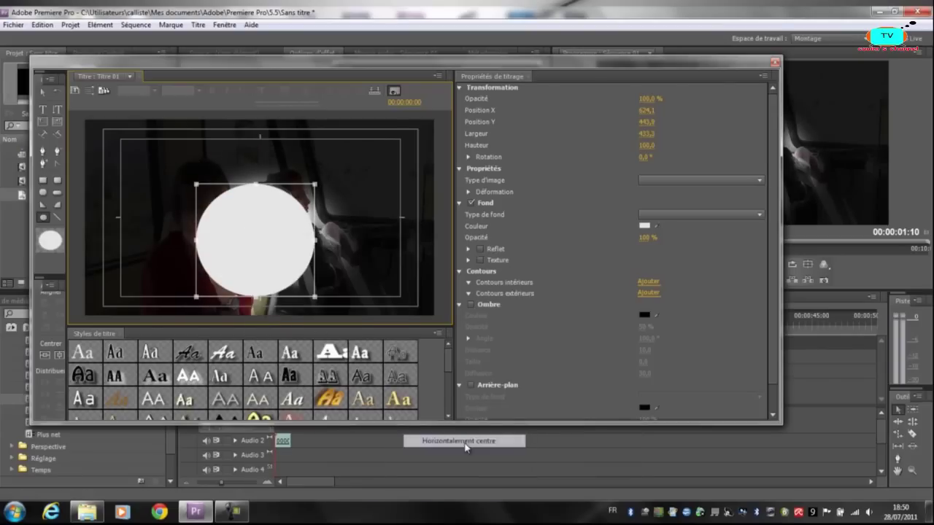
{"action": "right_click", "coordinate": [259, 250]}
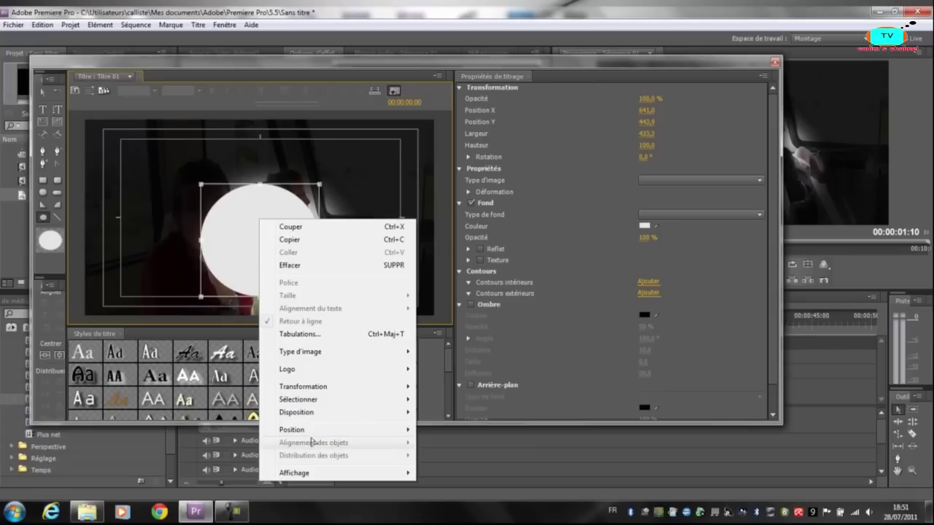
{"action": "mouse_move", "coordinate": [326, 431]}
{"action": "left_click", "coordinate": [452, 443]}
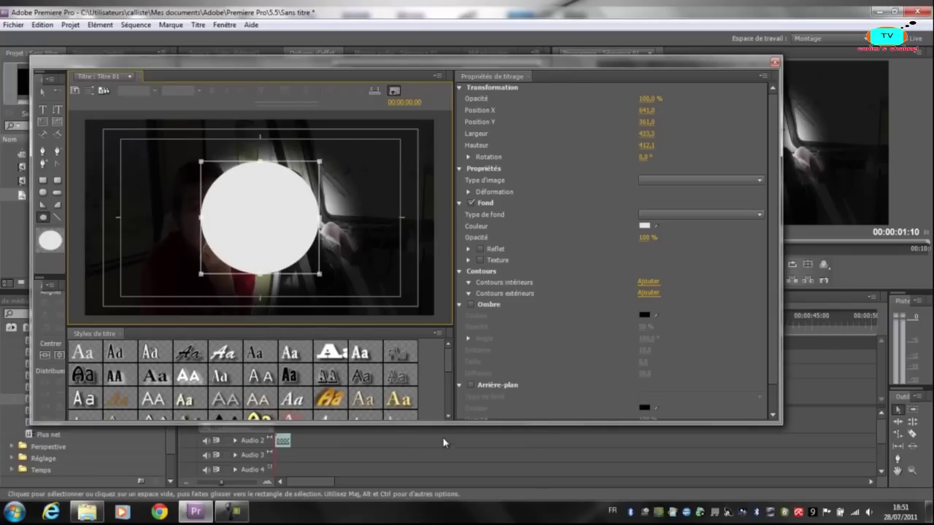
{"action": "left_click", "coordinate": [775, 62]}
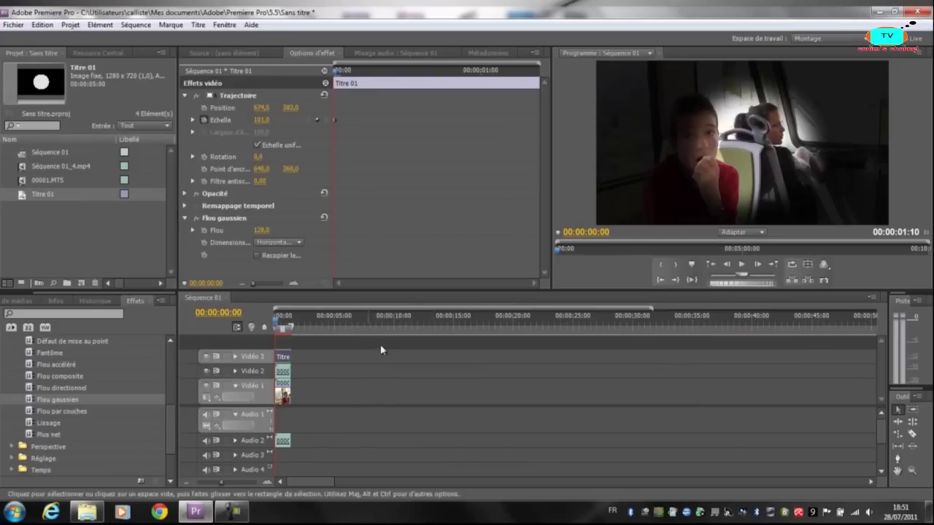
Move Titre 01 back over the boy's head, to about 467, 350, and set its scale to 600 at 00:00:00:00.
{"action": "left_click", "coordinate": [234, 110]}
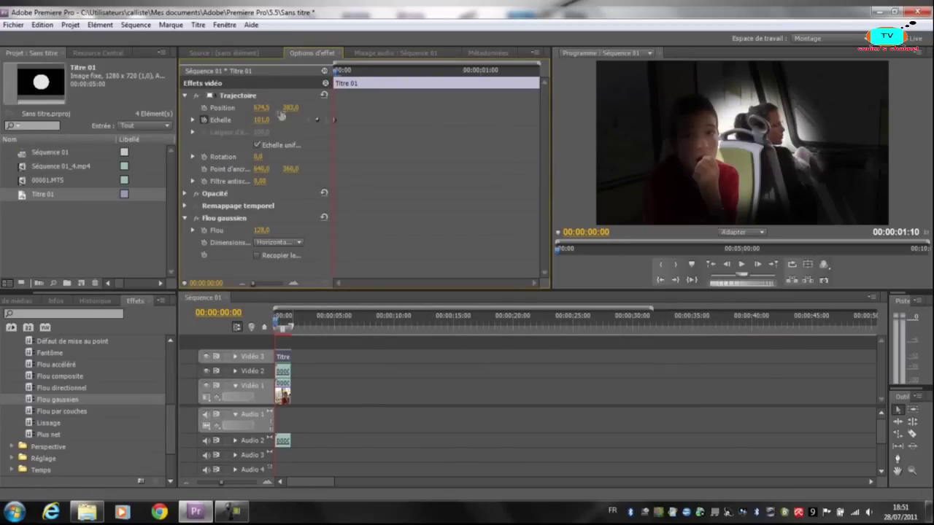
{"action": "left_click", "coordinate": [209, 97]}
{"action": "left_click_drag", "start_coordinate": [753, 153], "coordinate": [703, 145]}
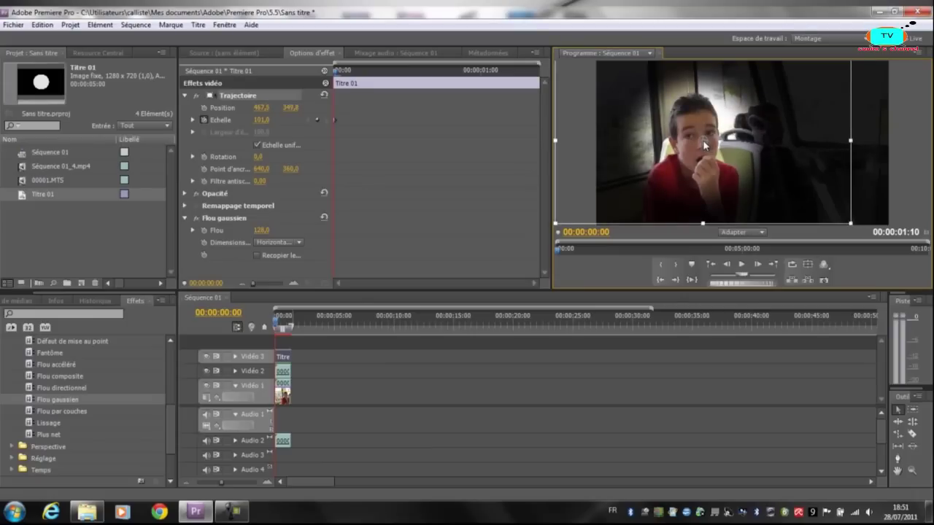
{"action": "left_click_drag", "start_coordinate": [257, 122], "coordinate": [409, 125]}
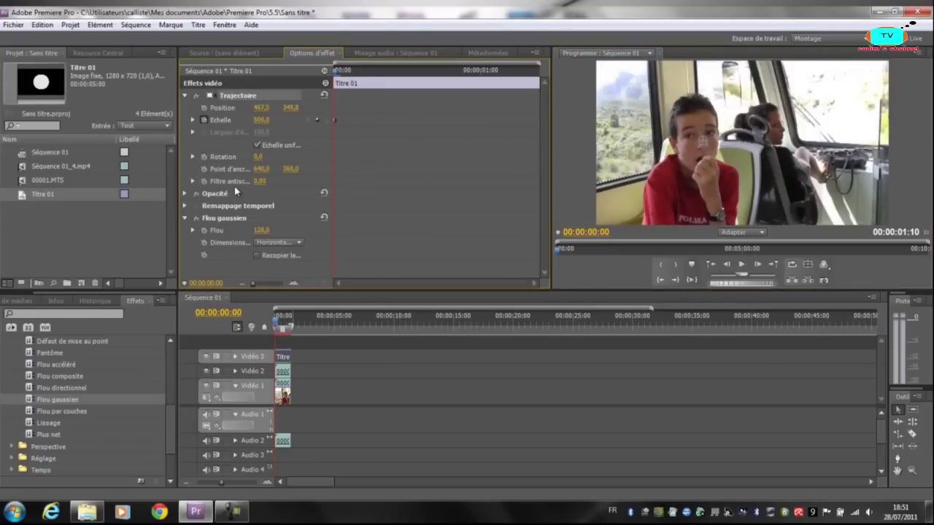
Add a scale keyframe to Titre 01 at 00:00:00:04 with the scale reduced to 97.
{"action": "left_click_drag", "start_coordinate": [336, 73], "coordinate": [359, 73]}
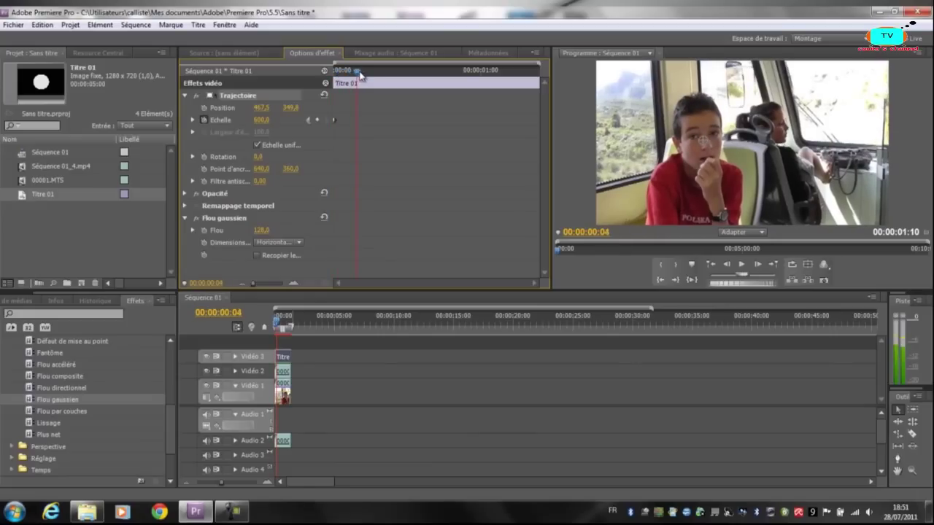
{"action": "left_click", "coordinate": [204, 120]}
{"action": "left_click_drag", "start_coordinate": [213, 123], "coordinate": [0, 127]}
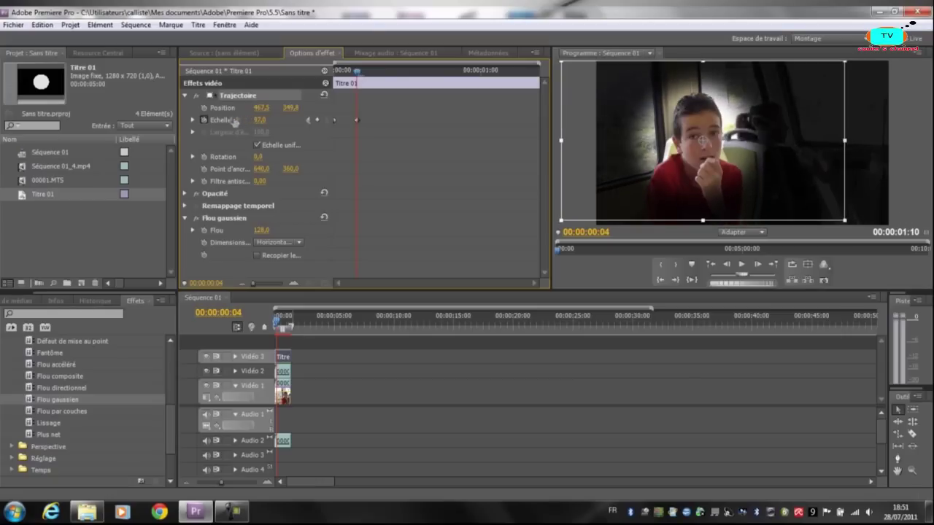